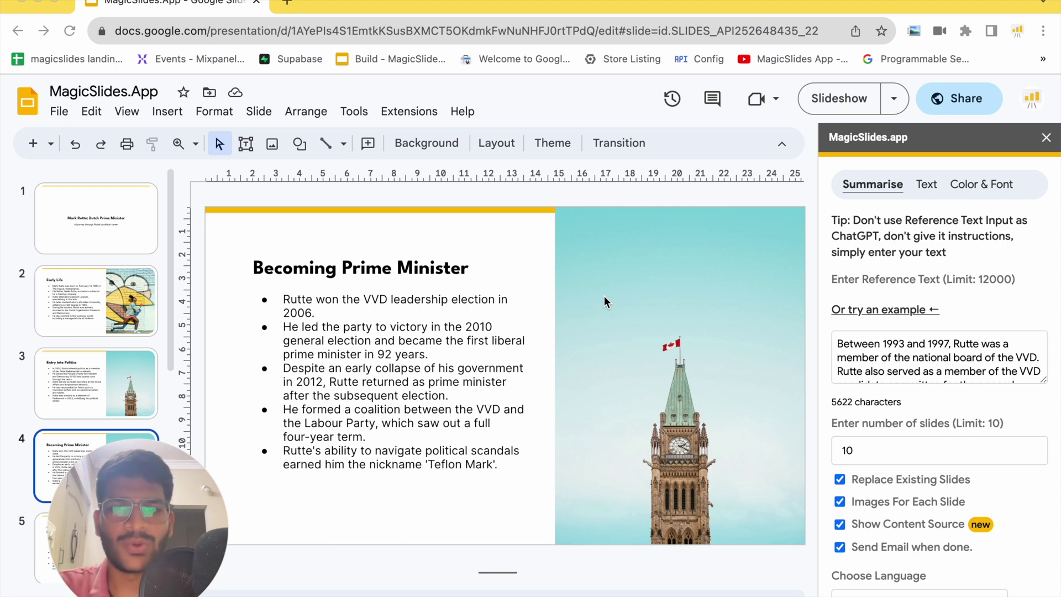
Open a new browser tab alongside the Mark Rutte deck.
click(287, 3)
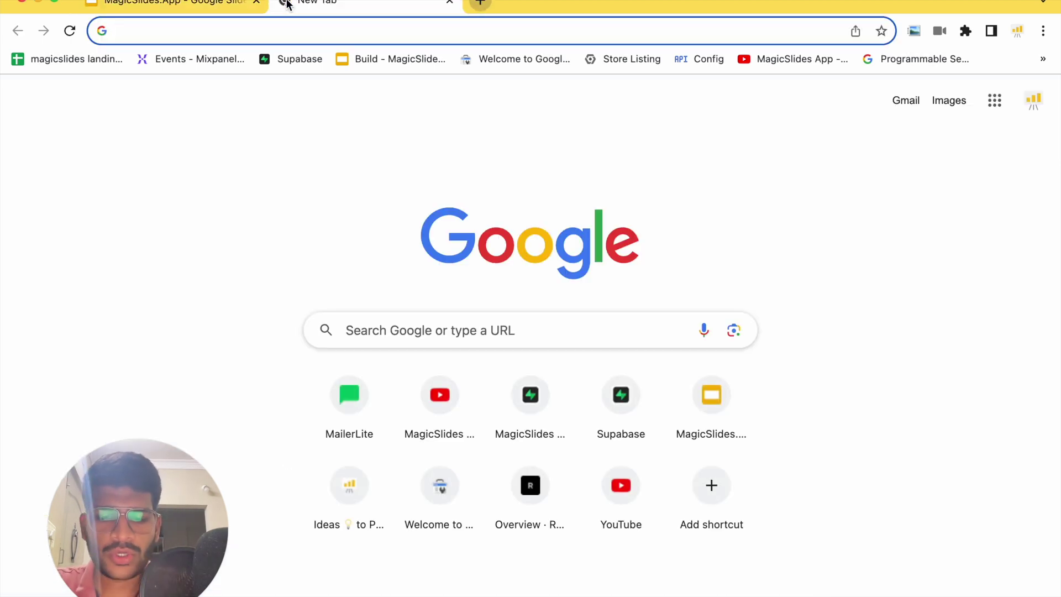
Open the 2023 Sudan conflict article from Wikipedia's Current events portal.
text(wikipedia la)
key(BackSpace)
key(BackSpace)
click(338, 235)
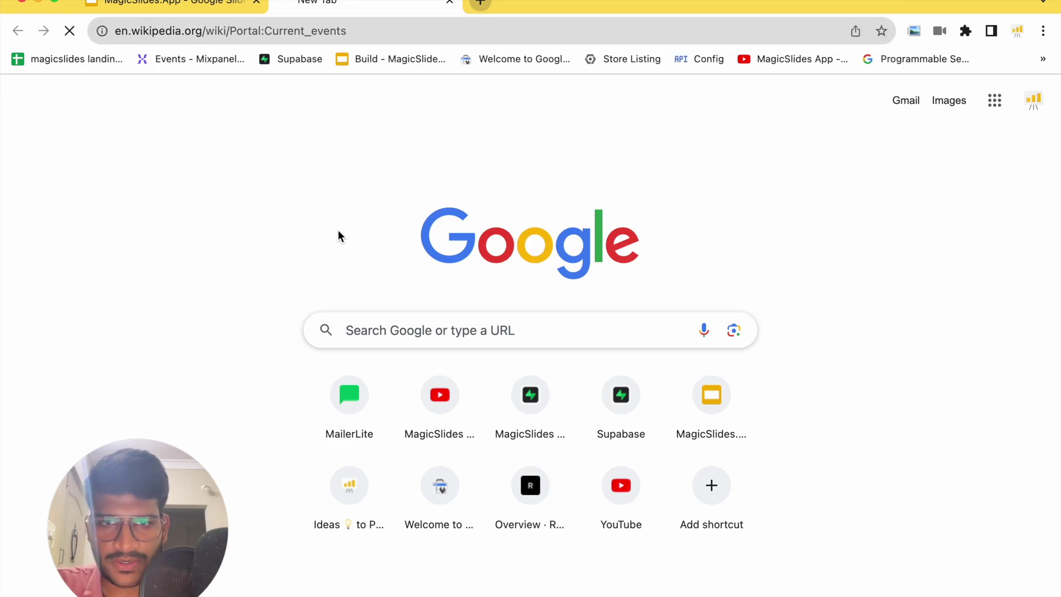
scroll(318, 393, down, 5)
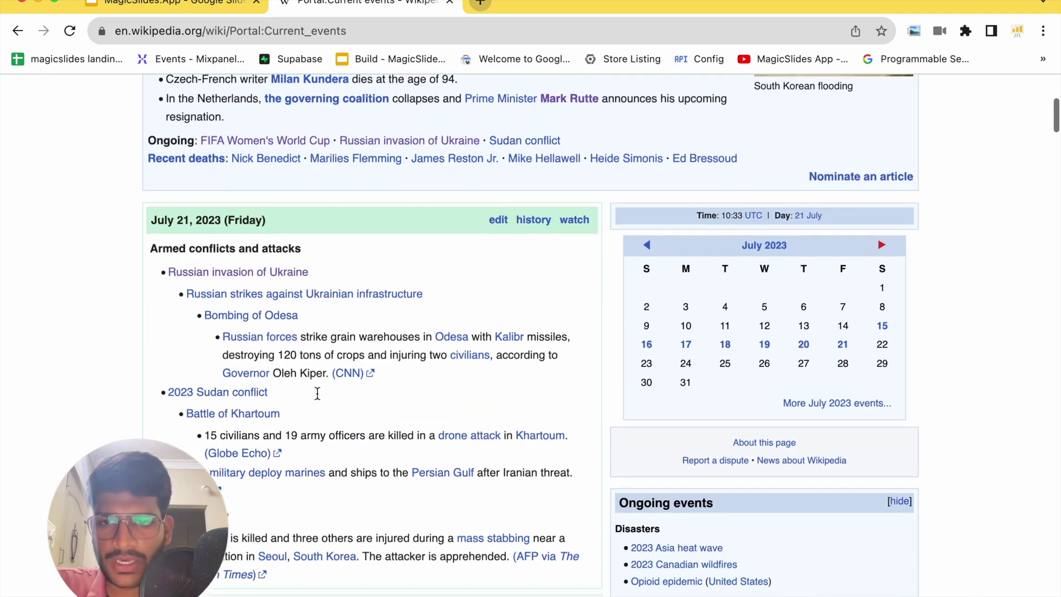
scroll(319, 396, down, 1)
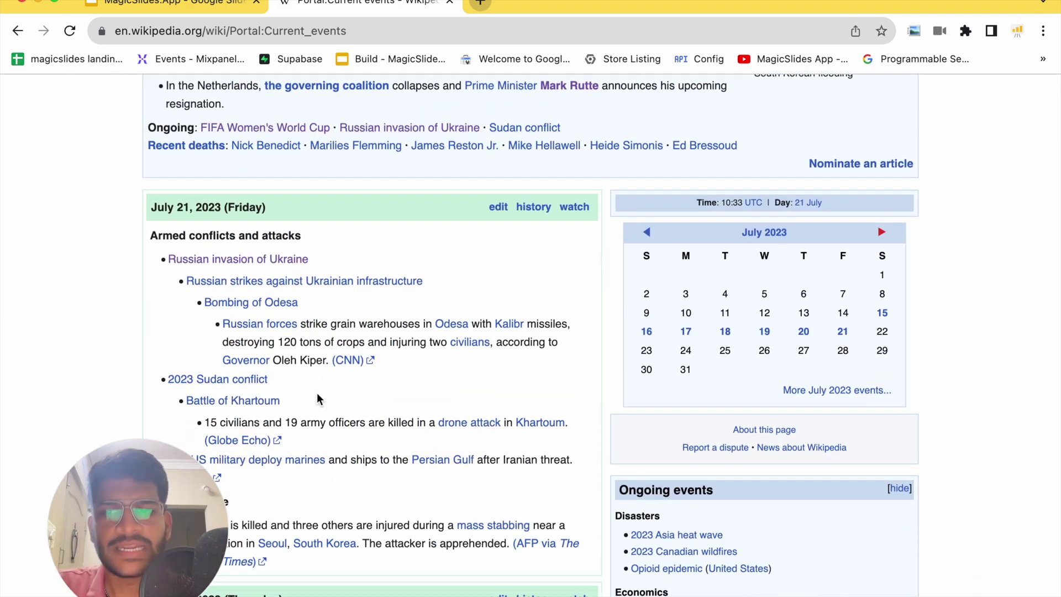
scroll(318, 398, down, 5)
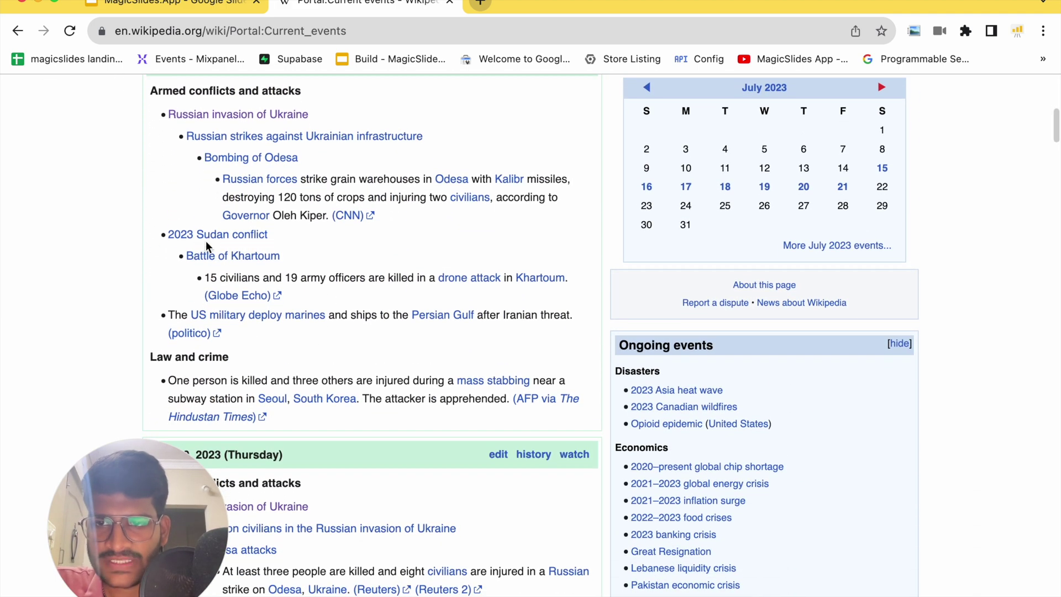
click(206, 235)
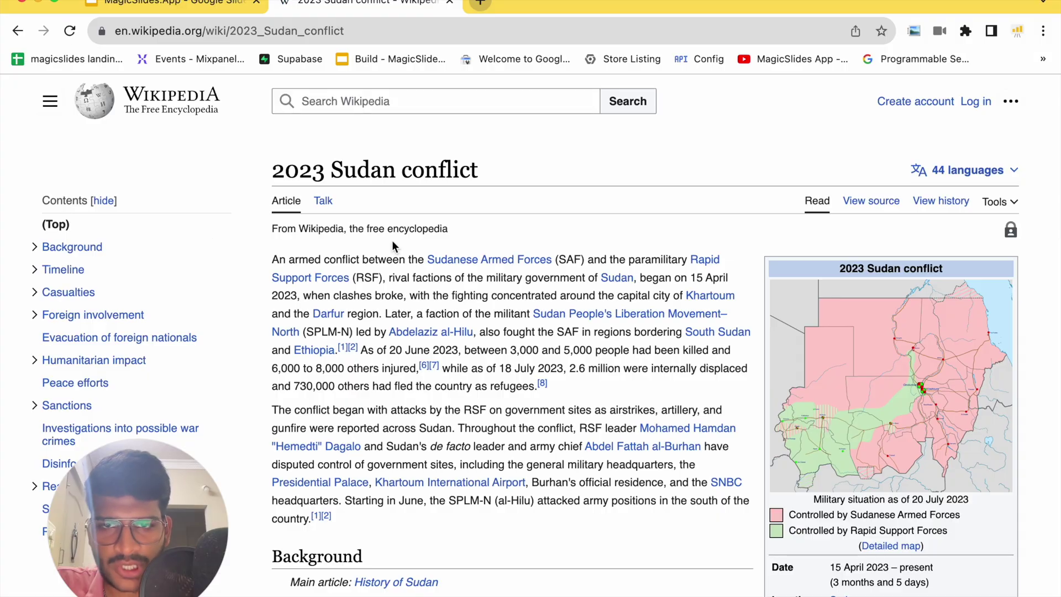
scroll(393, 240, down, 10)
scroll(393, 240, down, 10)
scroll(332, 244, up, 20)
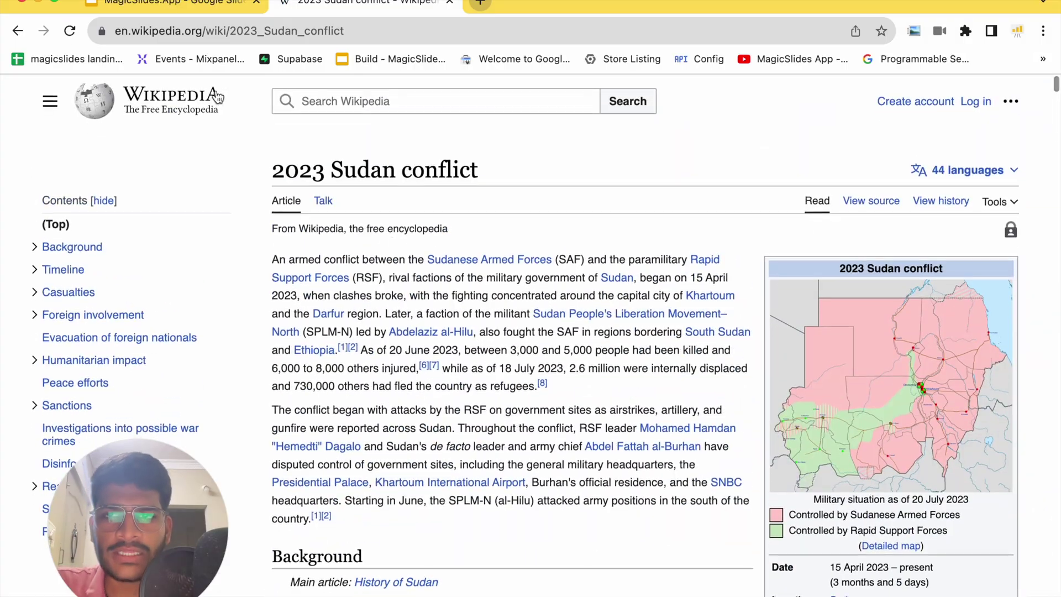
click(170, 5)
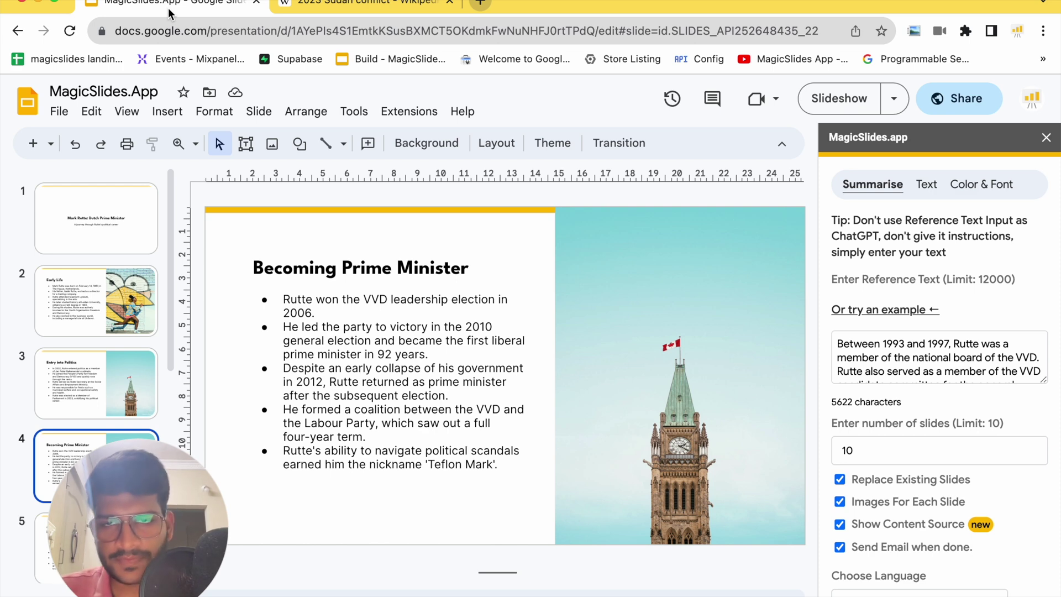
Glance at the Sudan conflict article, then return to the Rutte presentation.
click(335, 15)
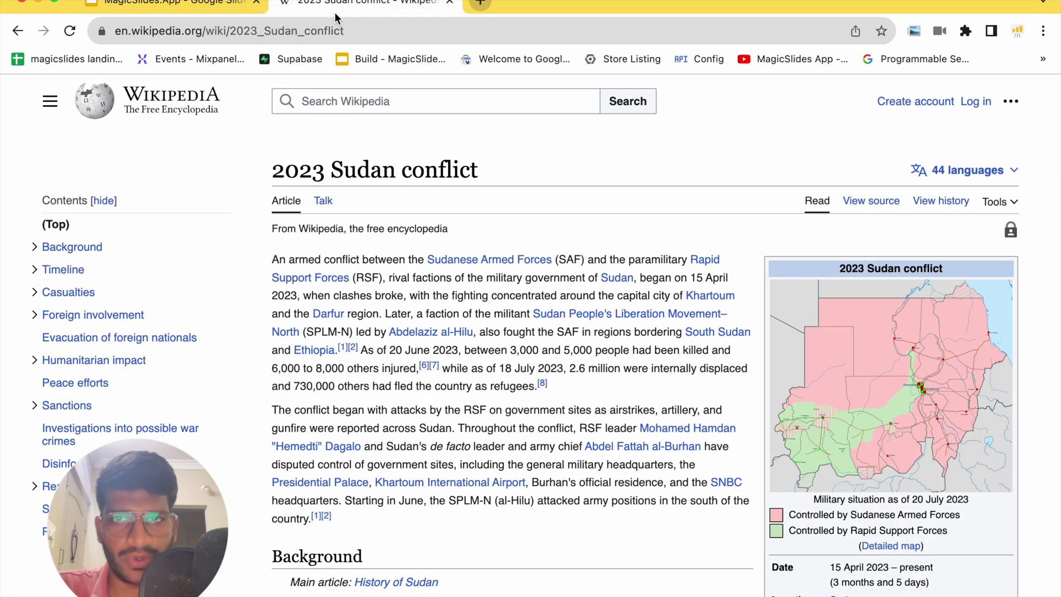
click(194, 9)
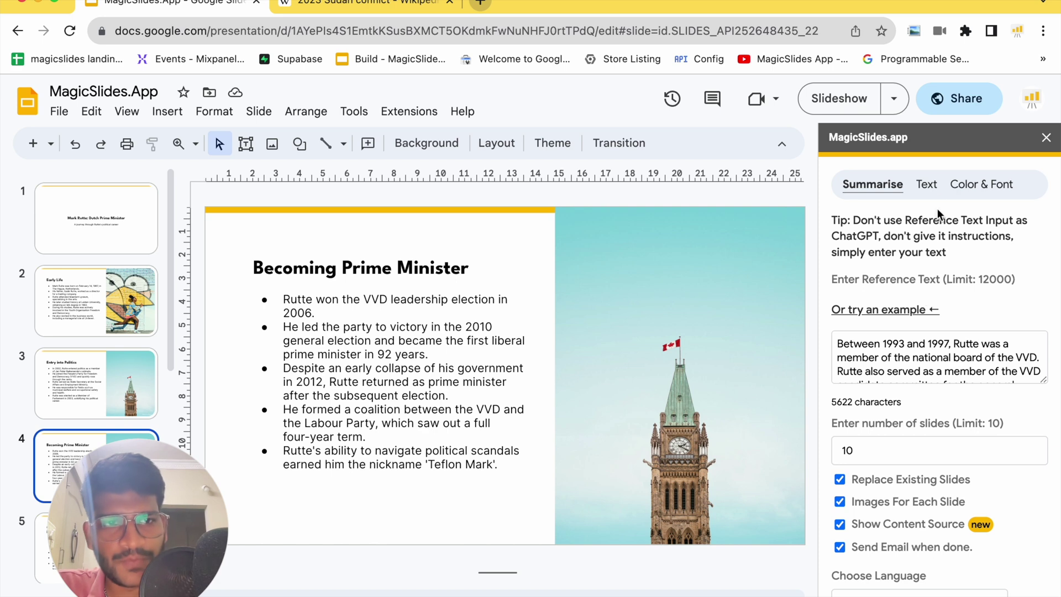
Relaunch MagicSlides on its Text form and select the '2023 Sudan conflict' article title.
click(1047, 142)
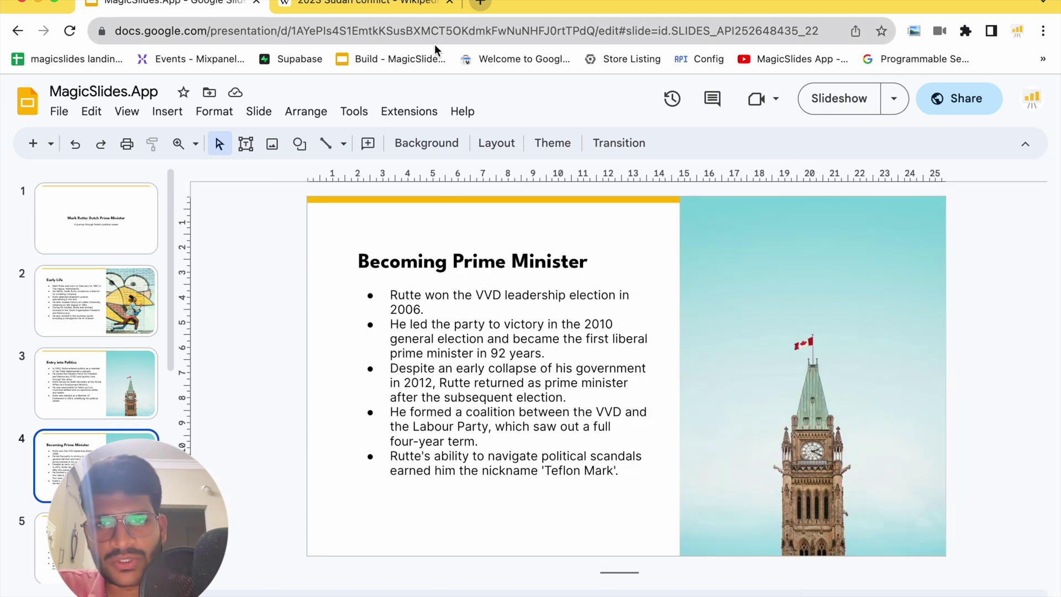
click(409, 111)
click(663, 210)
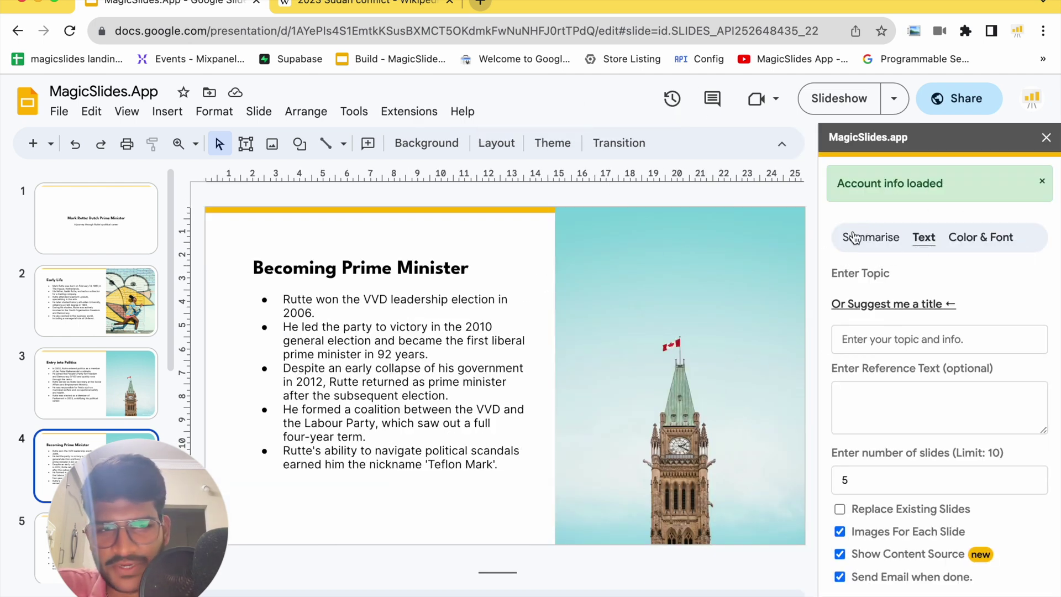
click(865, 293)
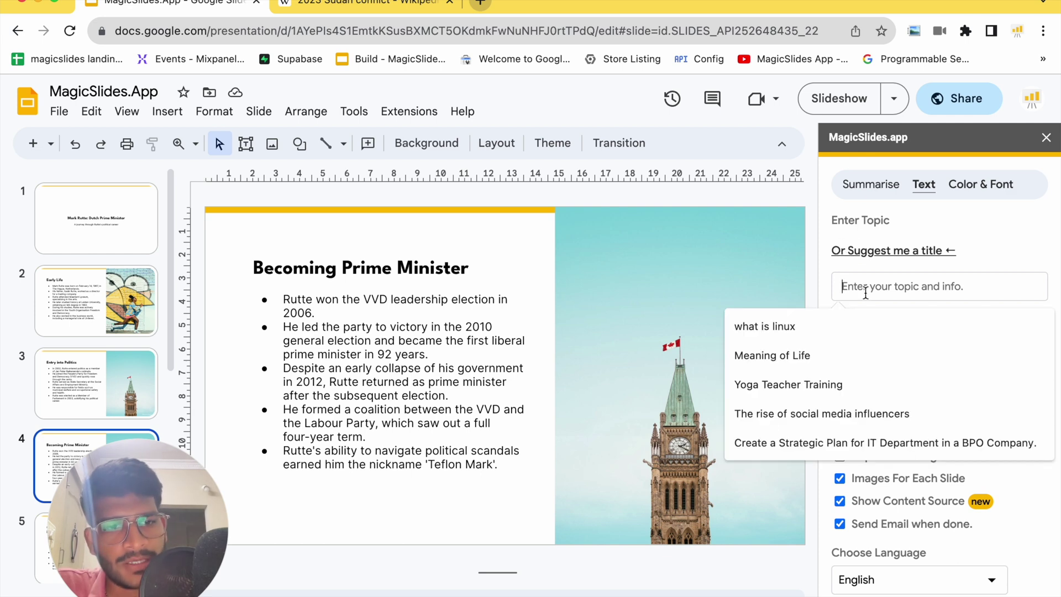
click(368, 4)
drag(274, 165, 489, 167)
key(ctrl+c)
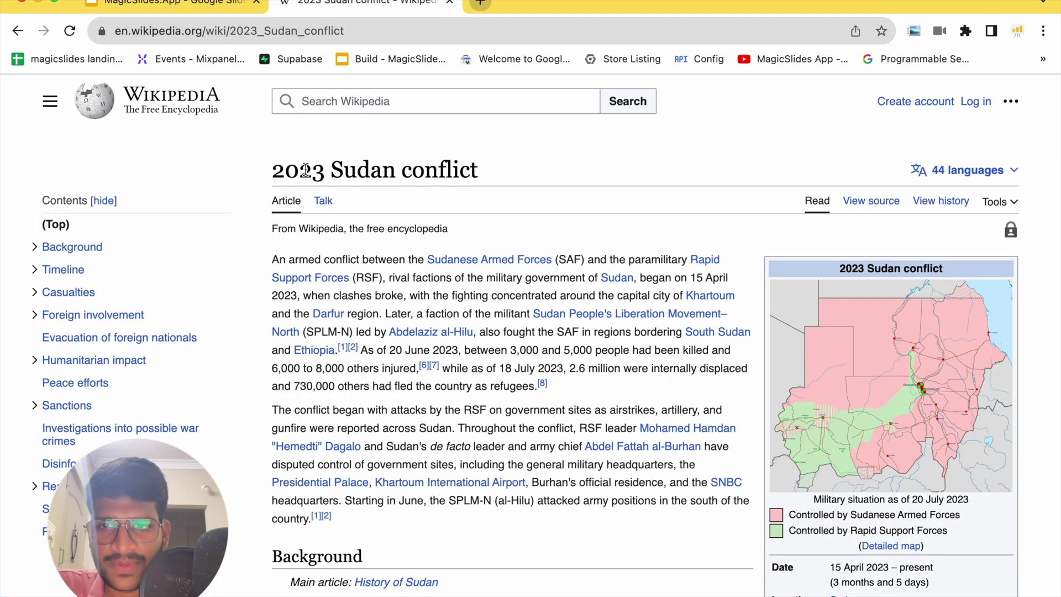
Paste the '2023 Sudan conflict' title into the MagicSlides topic field.
click(216, 5)
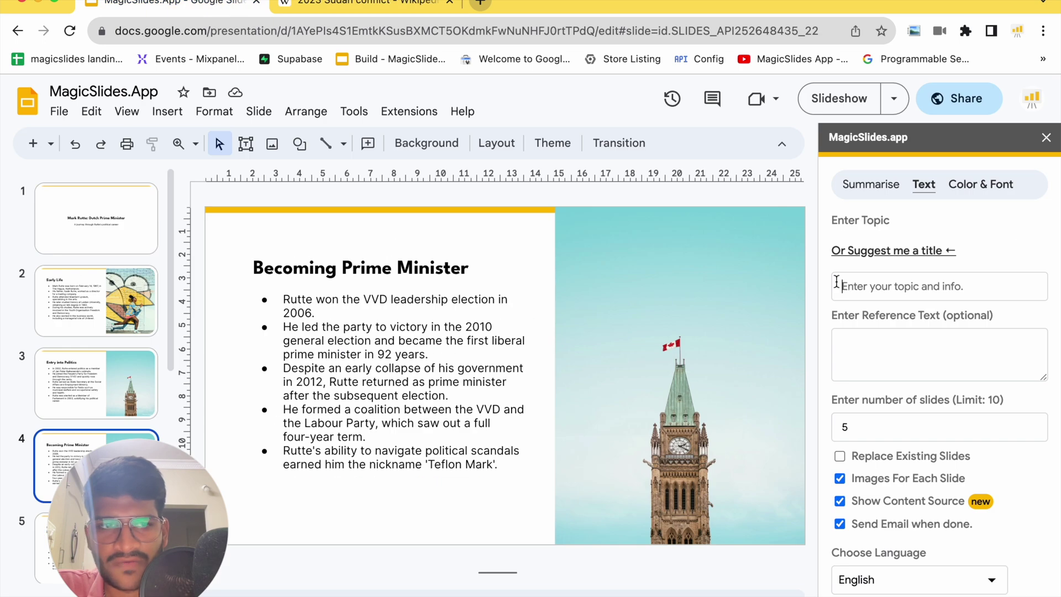
click(862, 287)
key(ctrl+v)
Reword the topic to 'conflict Sudan 2023'.
scroll(919, 266, down, 2)
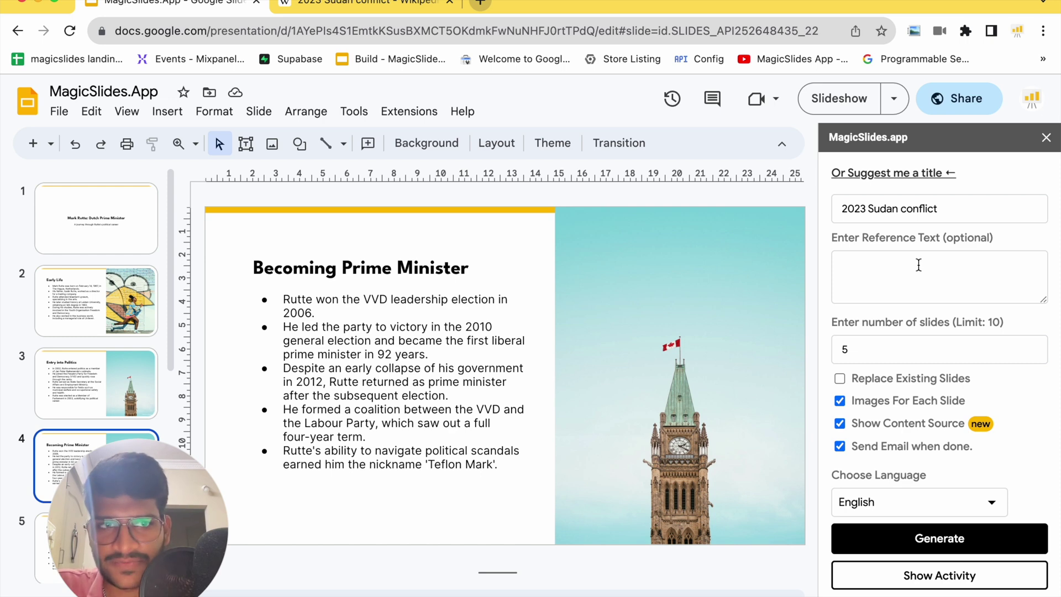
click(866, 209)
key(BackSpace)
key(BackSpace)
key(BackSpace)
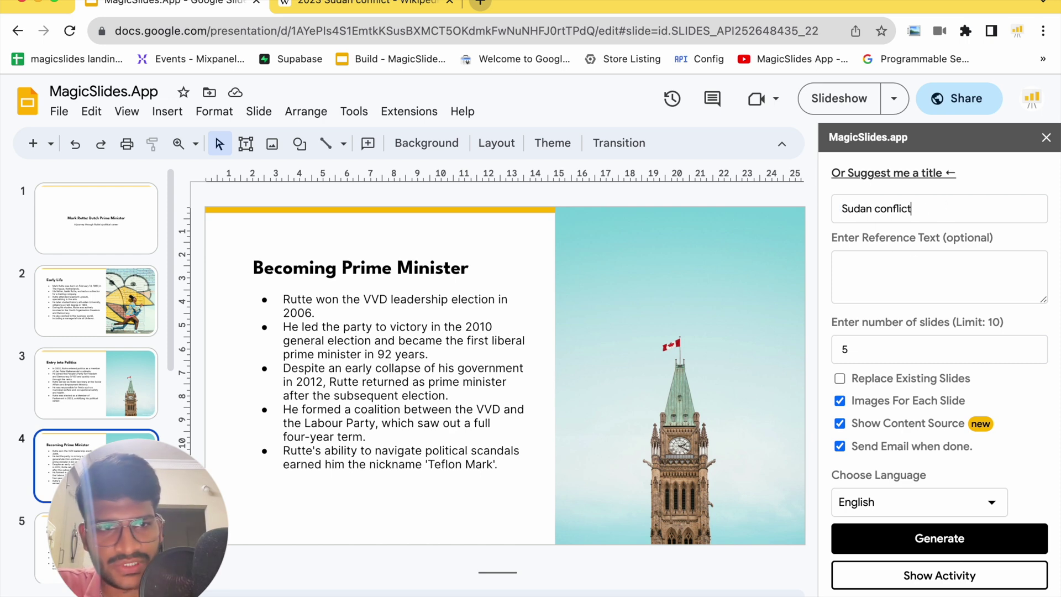
text( 2023)
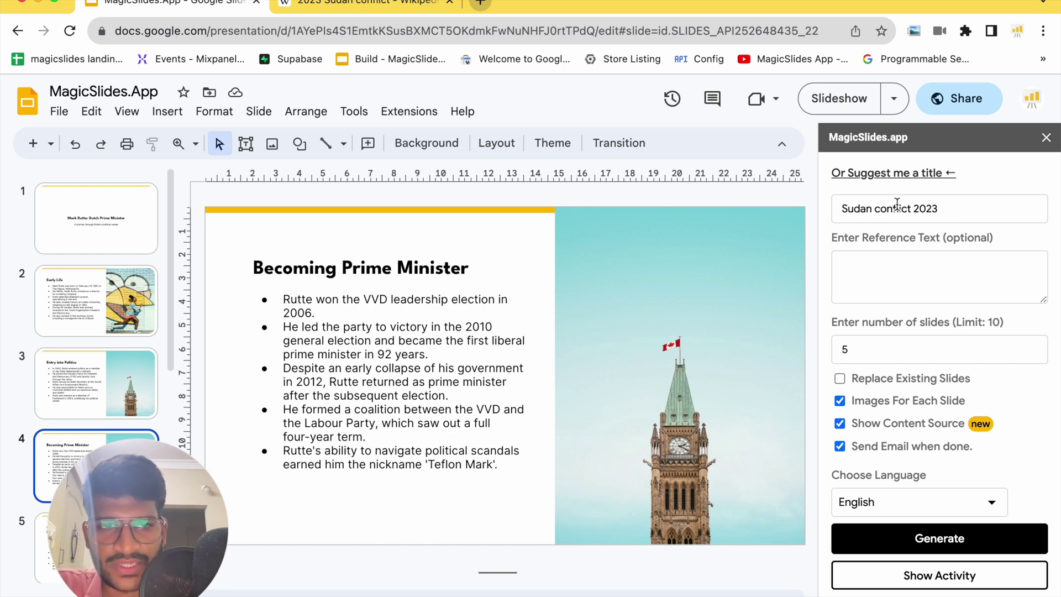
double_click(898, 205)
key(BackSpace)
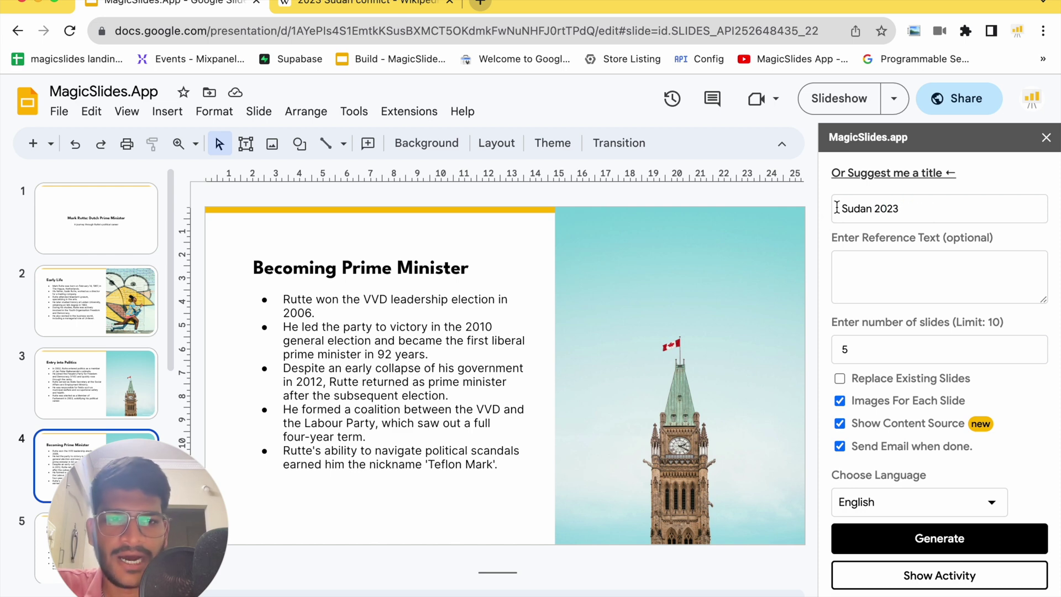
text(conflict)
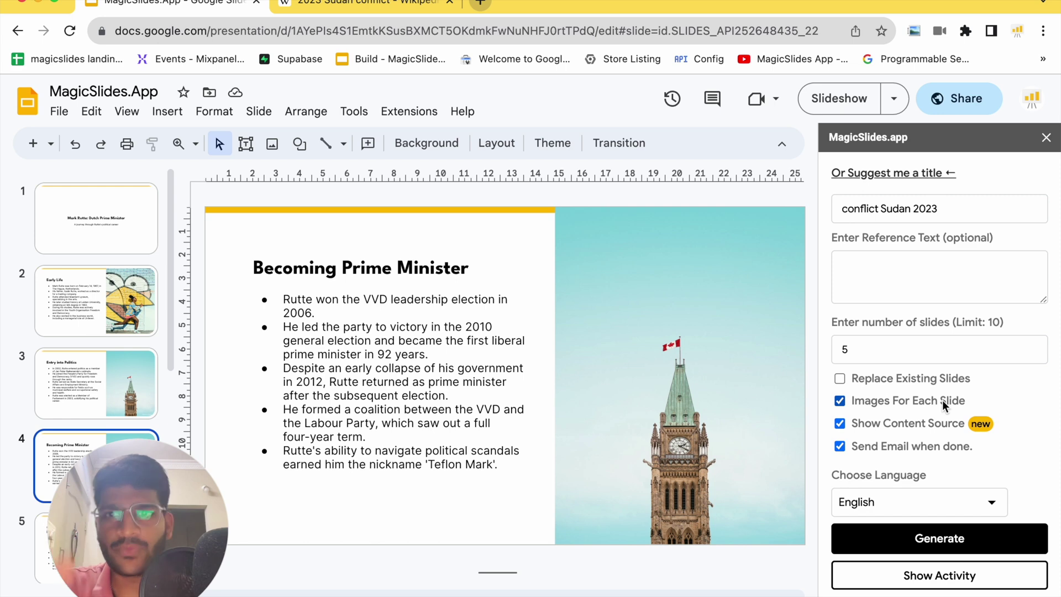
click(360, 5)
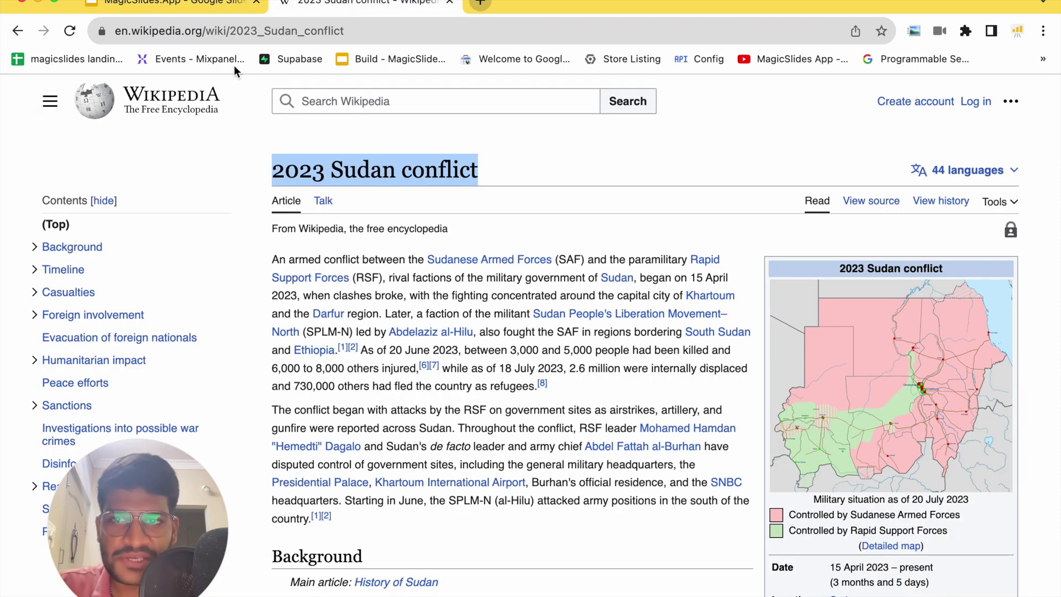
click(224, 6)
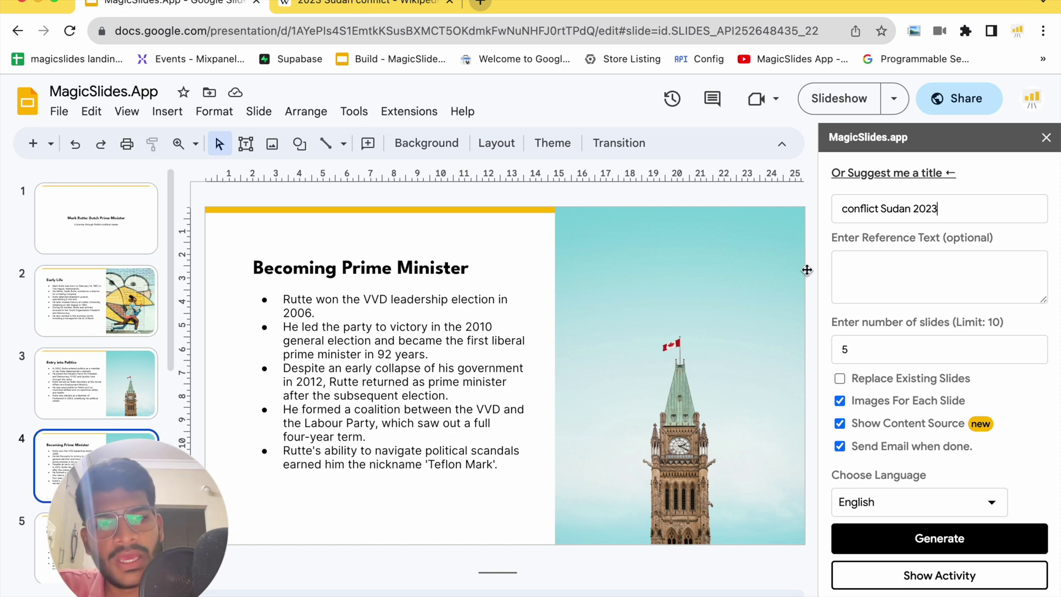
scroll(940, 332, down, 2)
Generate 10 'conflict Sudan 2023' slides, replacing existing ones and showing content sources.
click(1032, 288)
click(1031, 288)
click(1031, 288)
click(1031, 288)
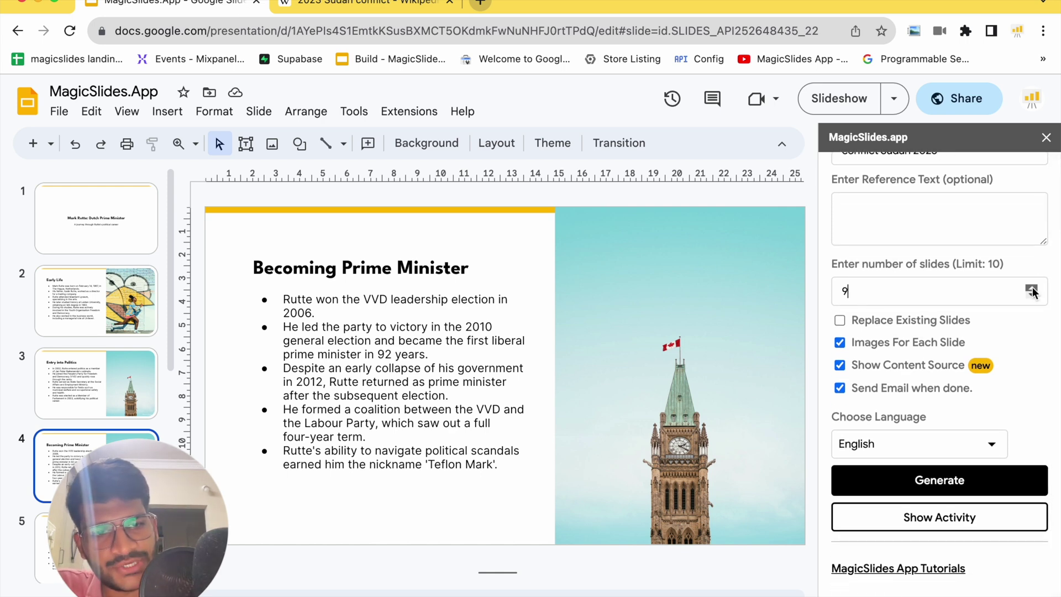
click(902, 320)
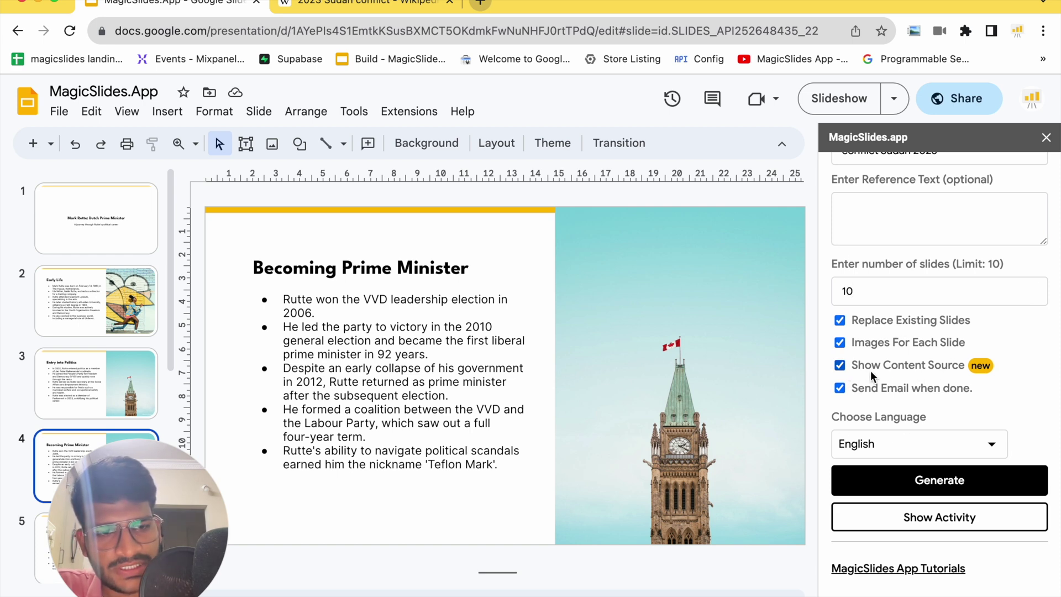
drag(221, 473, 662, 430)
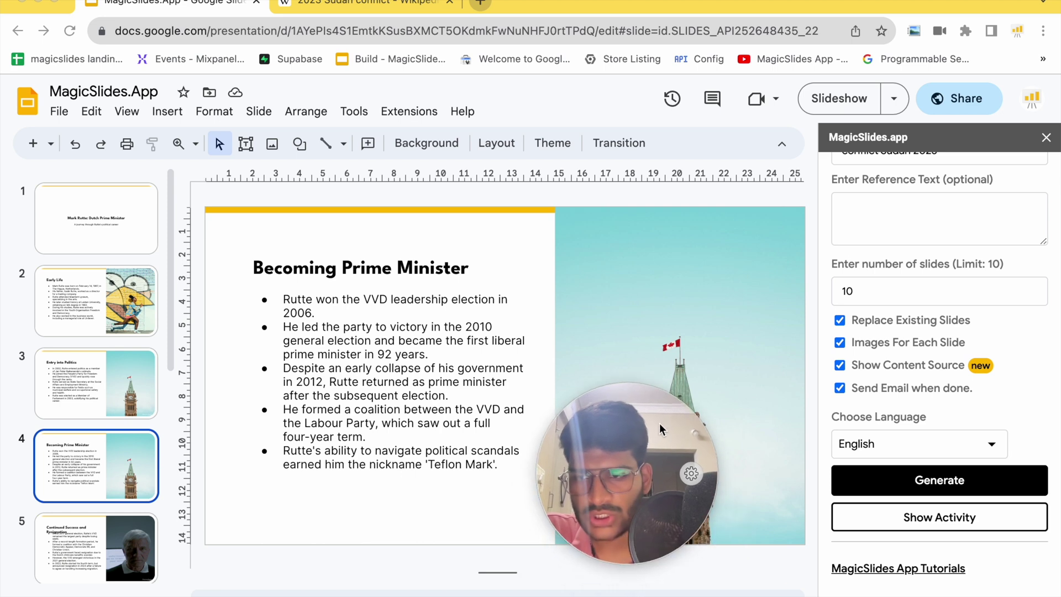
click(105, 298)
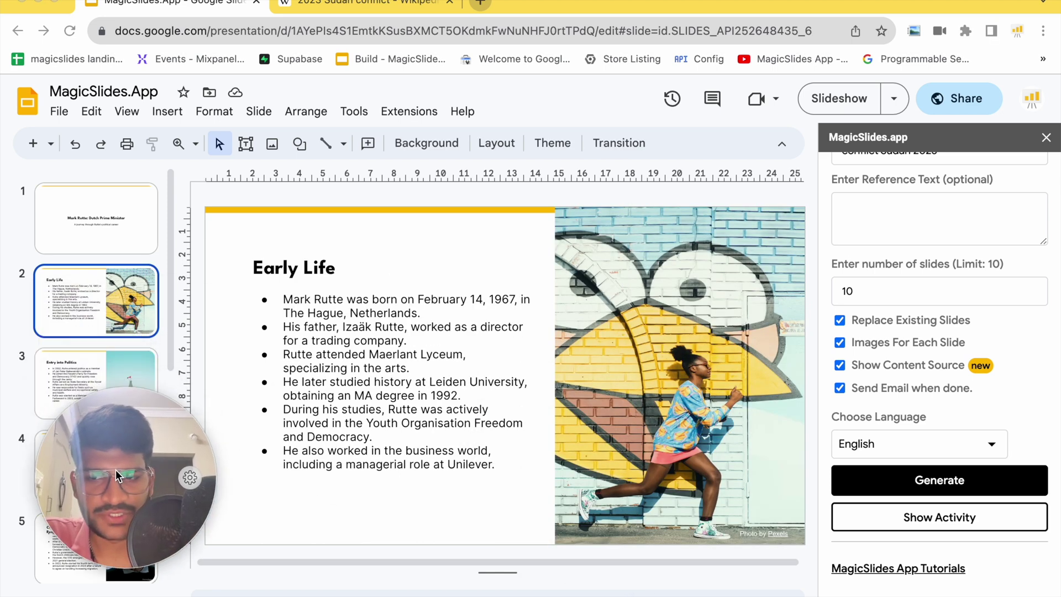
click(889, 489)
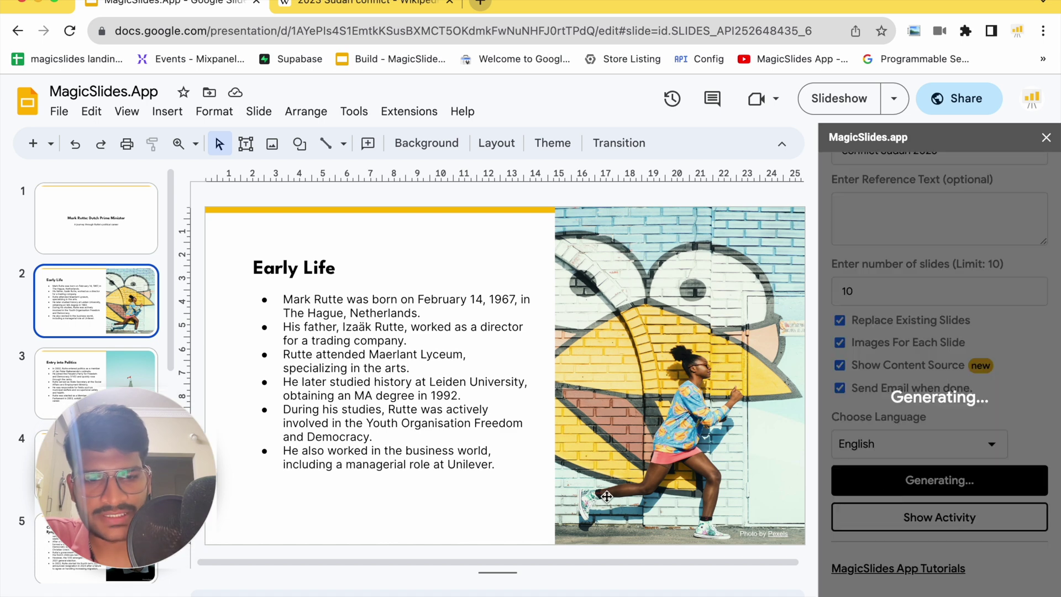
Browse the slides while the MagicSlides generation countdown runs.
click(760, 534)
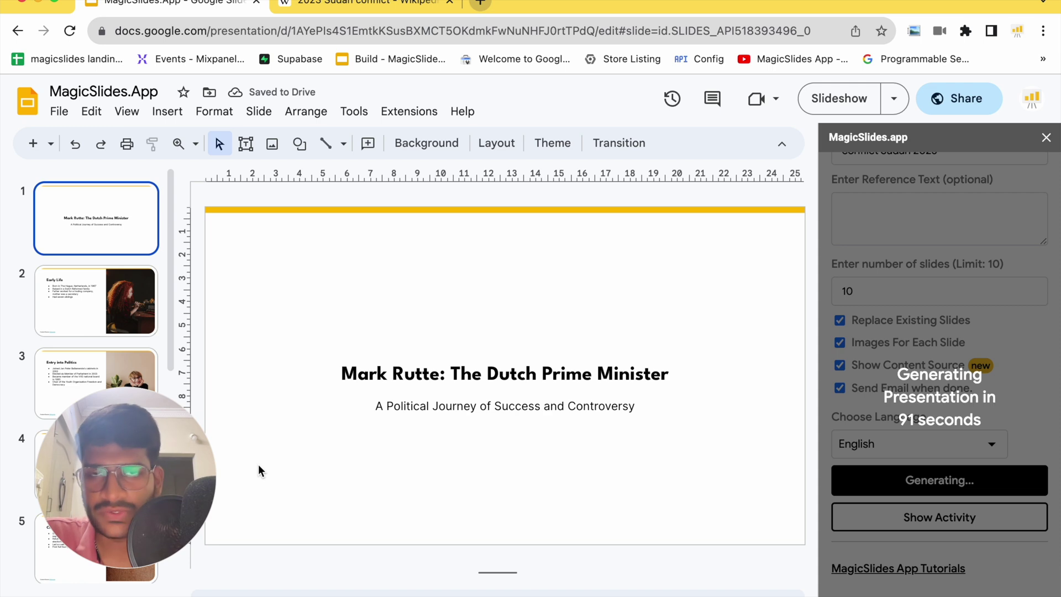
drag(109, 467, 264, 468)
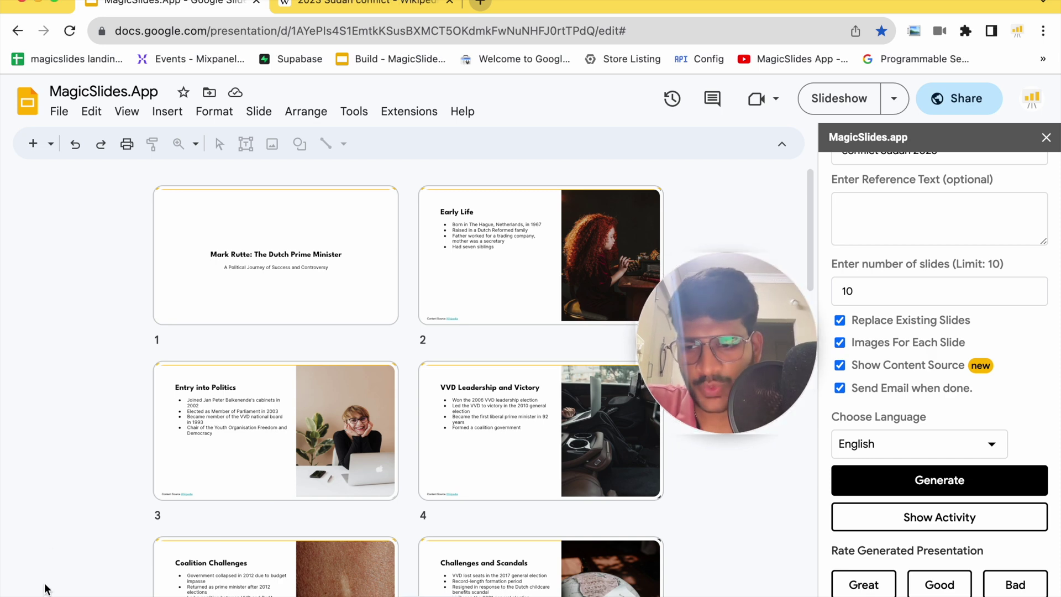
Check slide 10's Wikipedia source (the Mark Rutte page), close it, and return to slide 1.
click(47, 589)
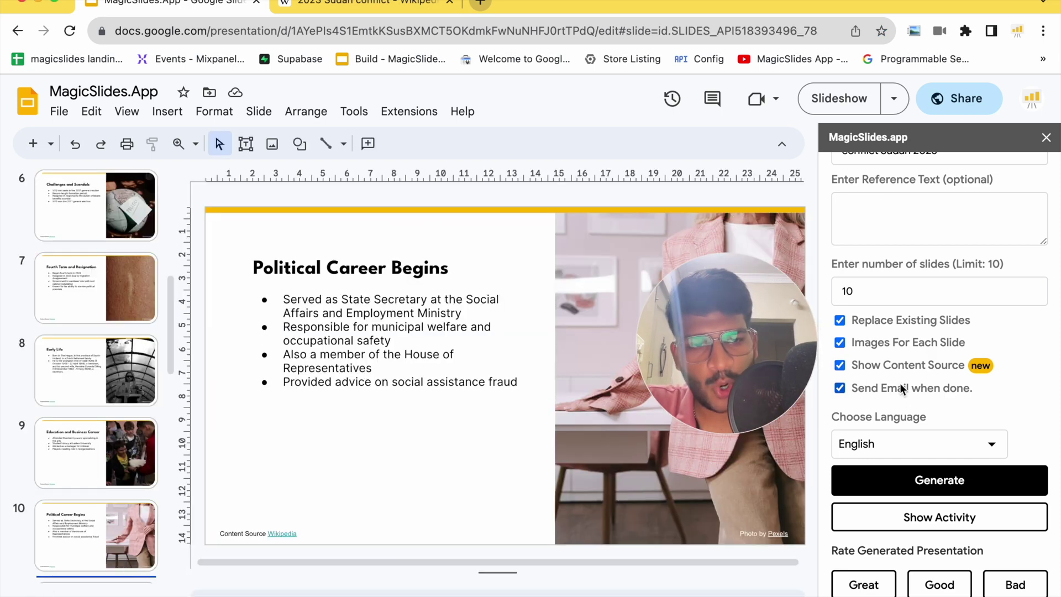
click(255, 524)
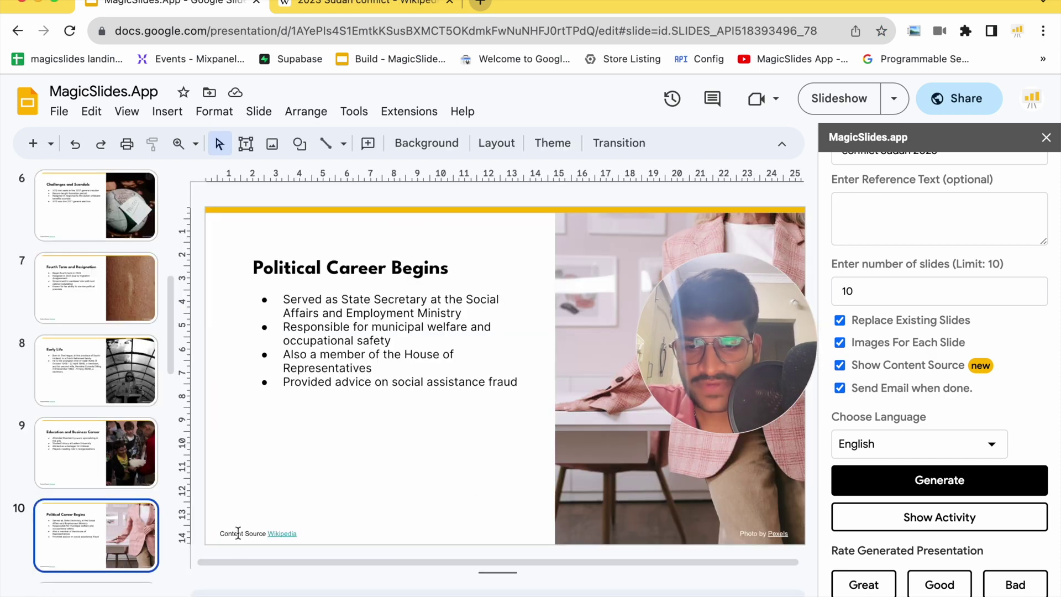
click(238, 532)
drag(220, 533, 252, 538)
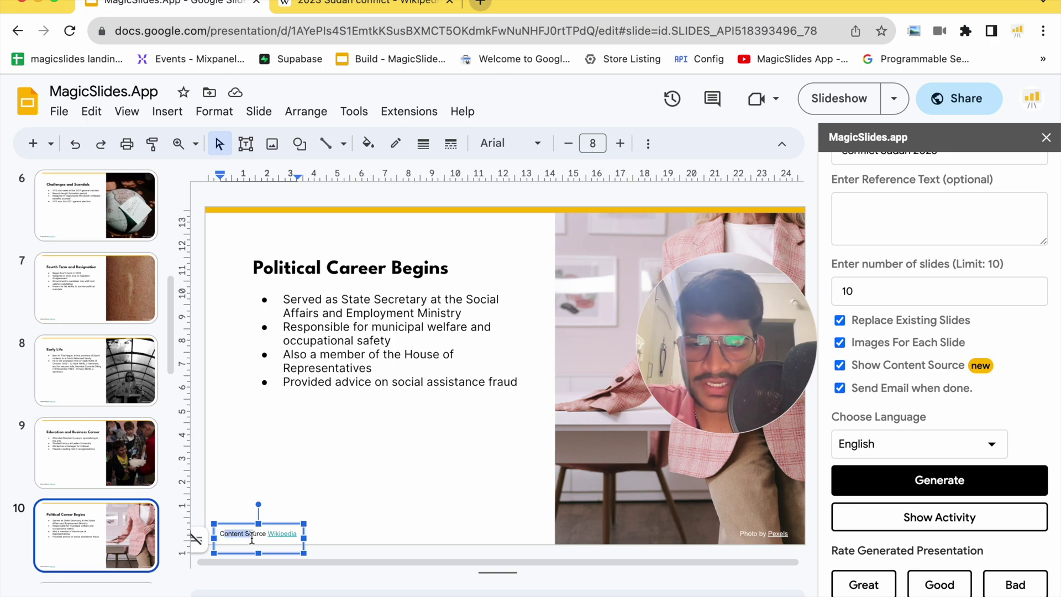
click(282, 534)
click(340, 554)
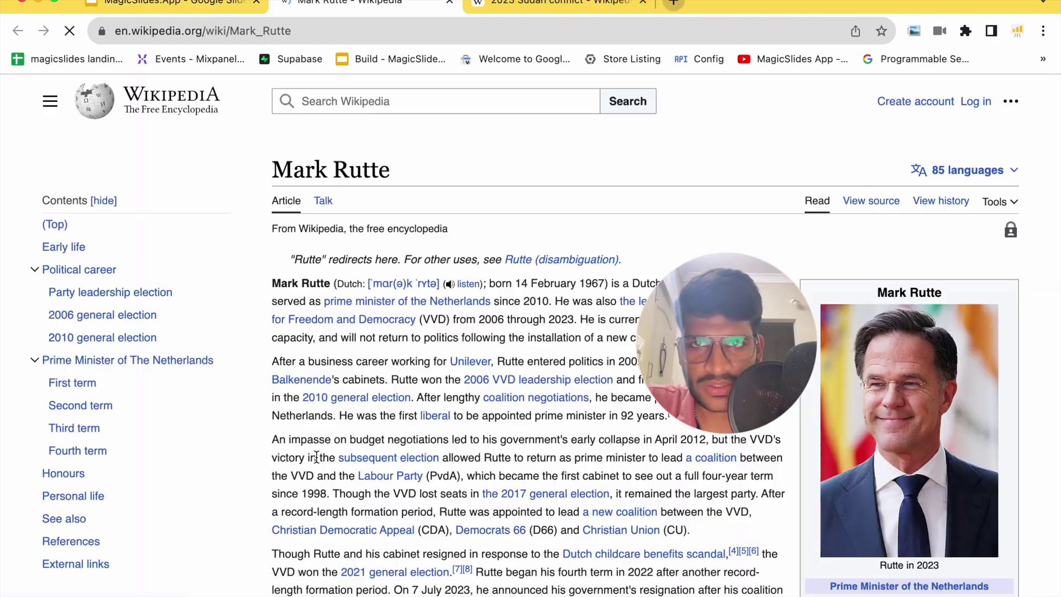
scroll(393, 237, down, 10)
scroll(393, 237, up, 10)
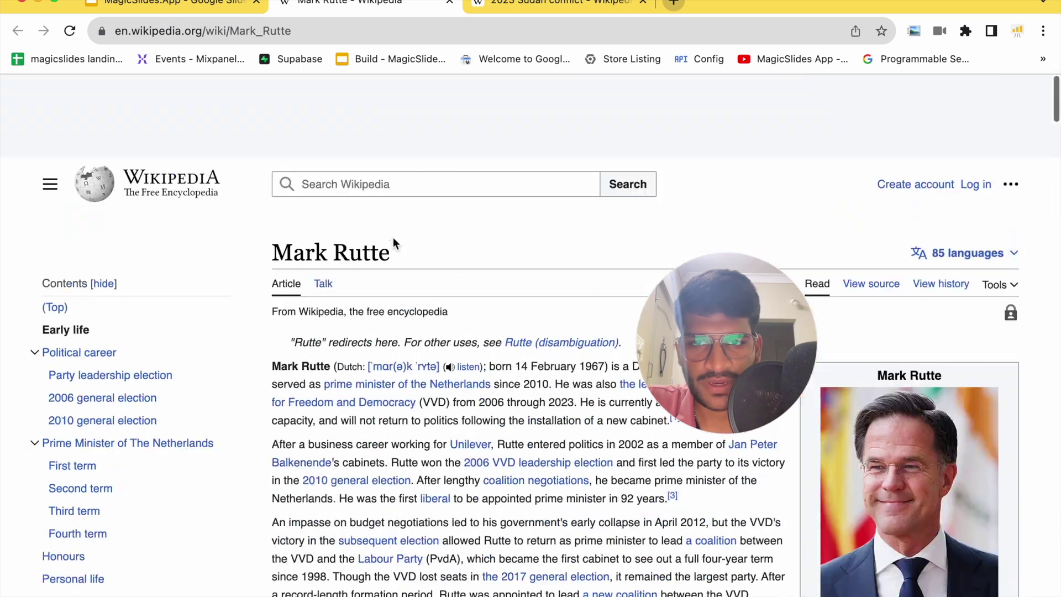
click(450, 3)
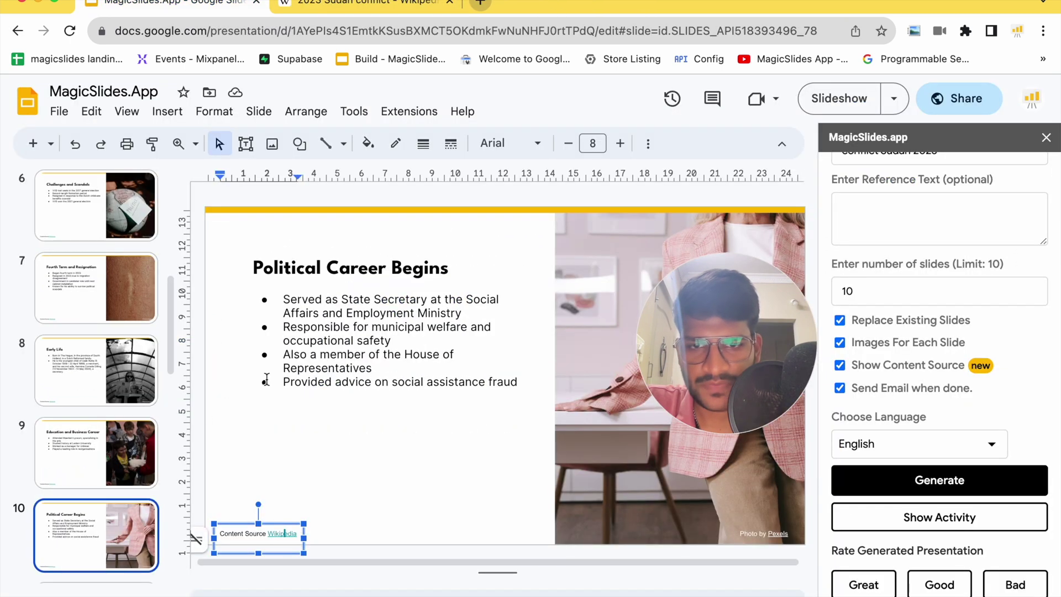
click(266, 380)
scroll(97, 359, up, 10)
Scroll the 20-slide filmstrip and open the Sudan section's Introduction slide.
click(116, 229)
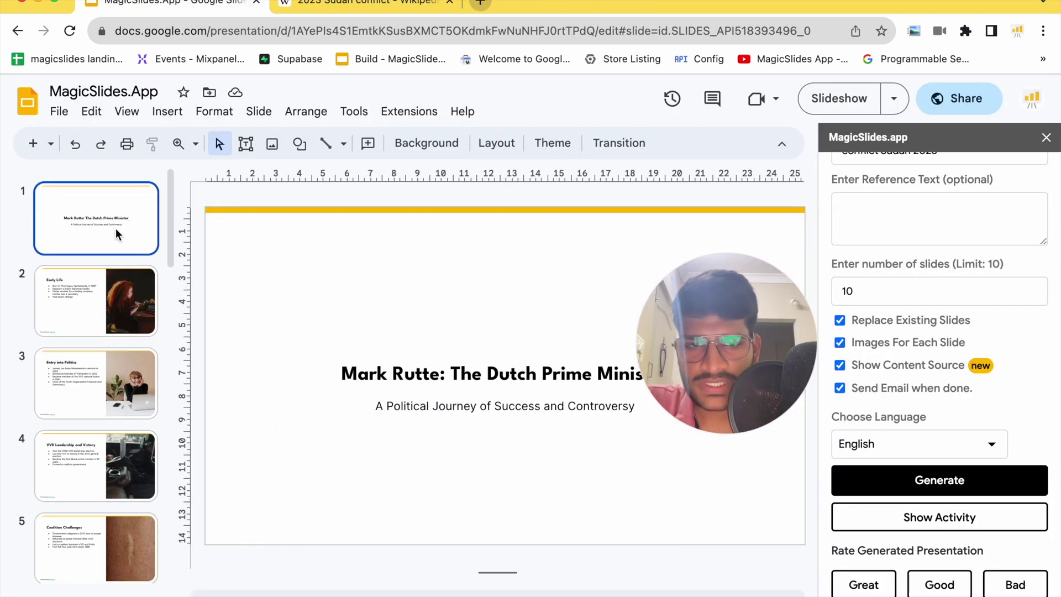
scroll(857, 230, up, 3)
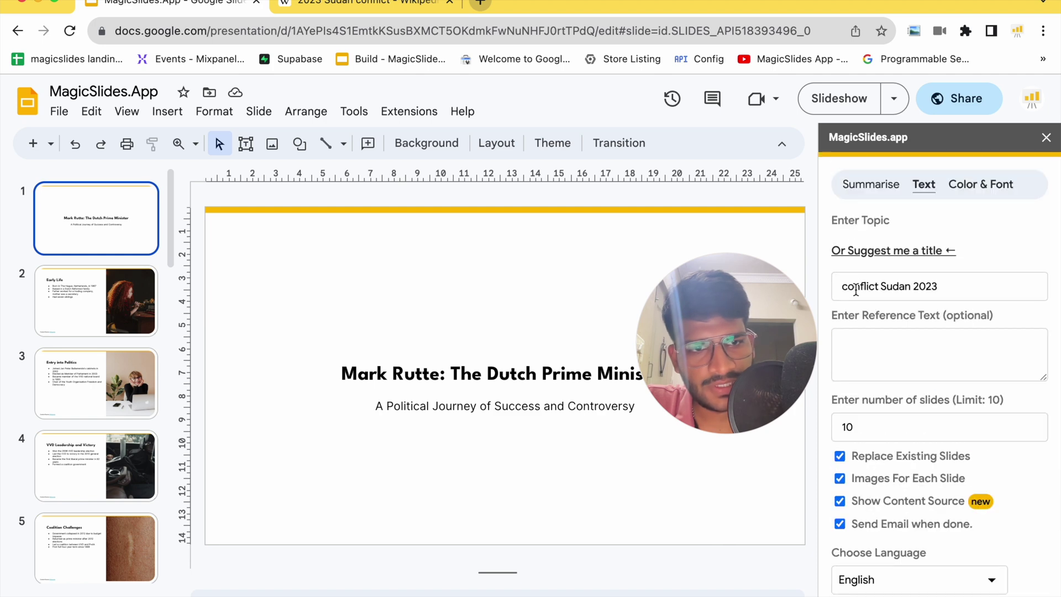
scroll(96, 359, down, 15)
scroll(109, 362, down, 3)
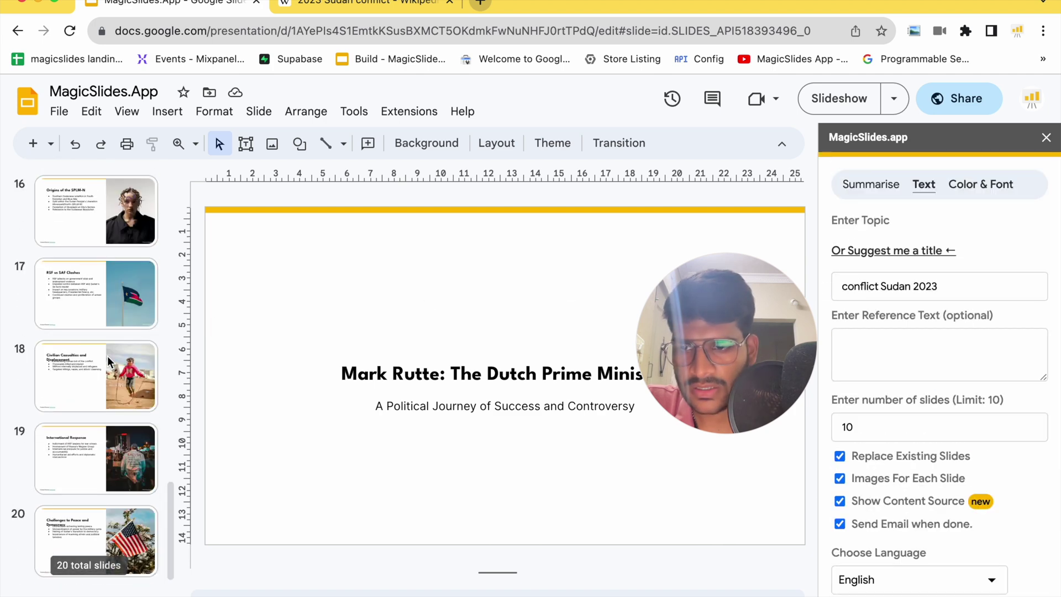
scroll(109, 362, up, 6)
scroll(109, 363, up, 2)
click(109, 362)
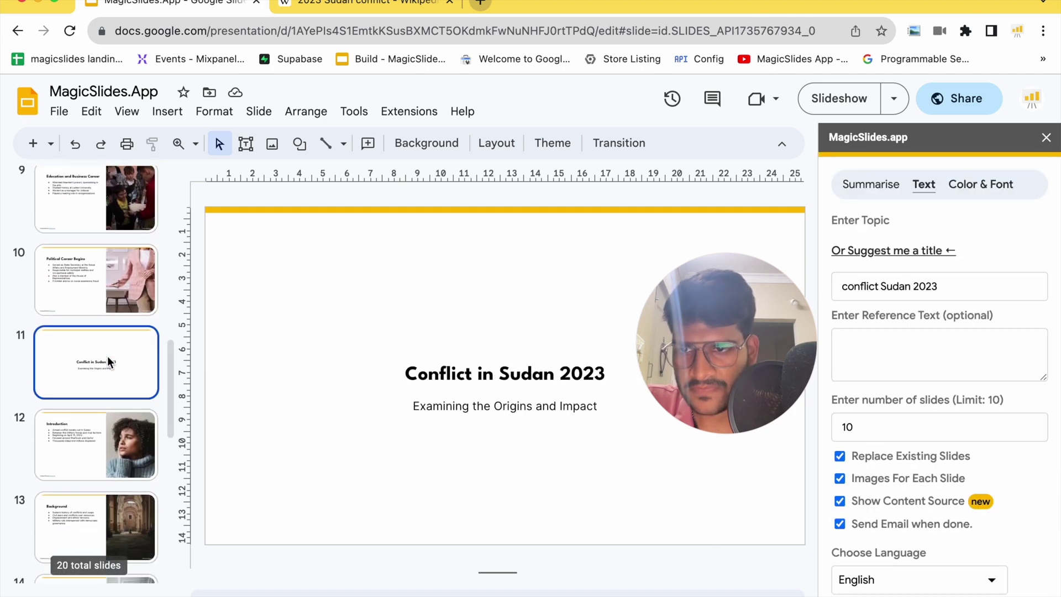
scroll(109, 362, down, 3)
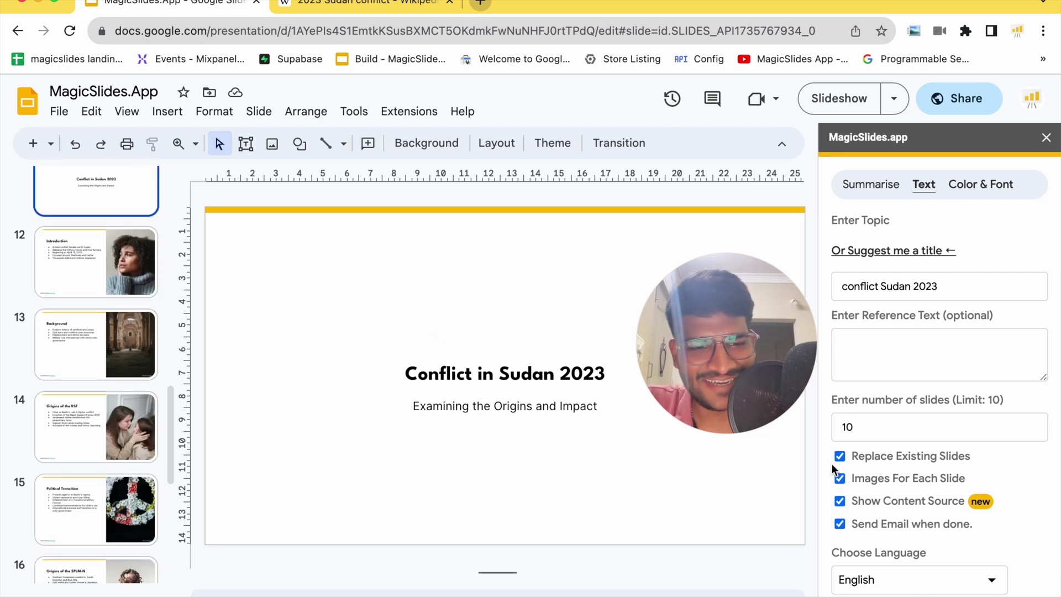
scroll(121, 292, up, 1)
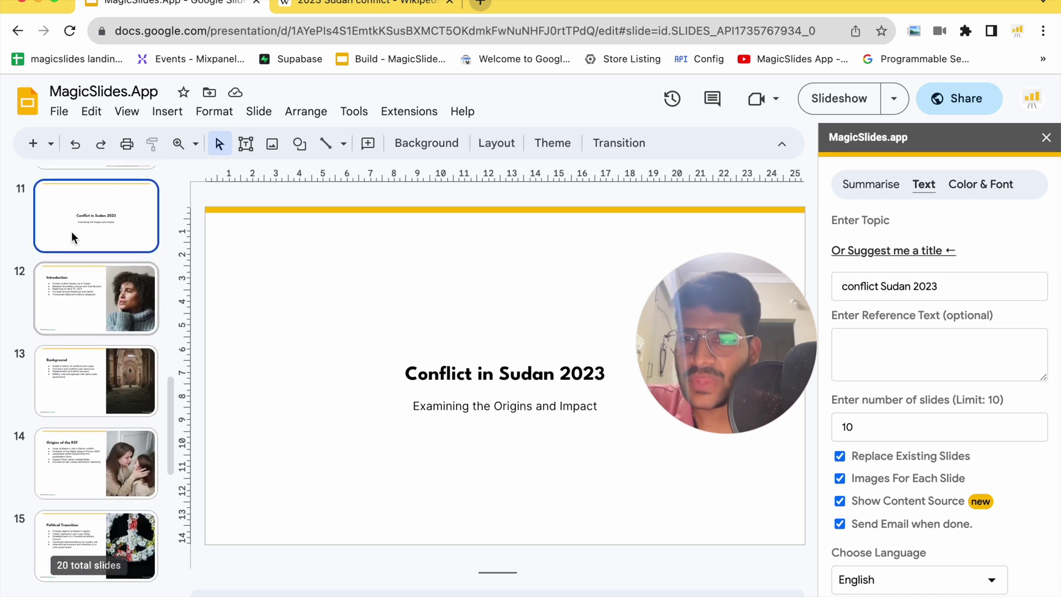
click(98, 271)
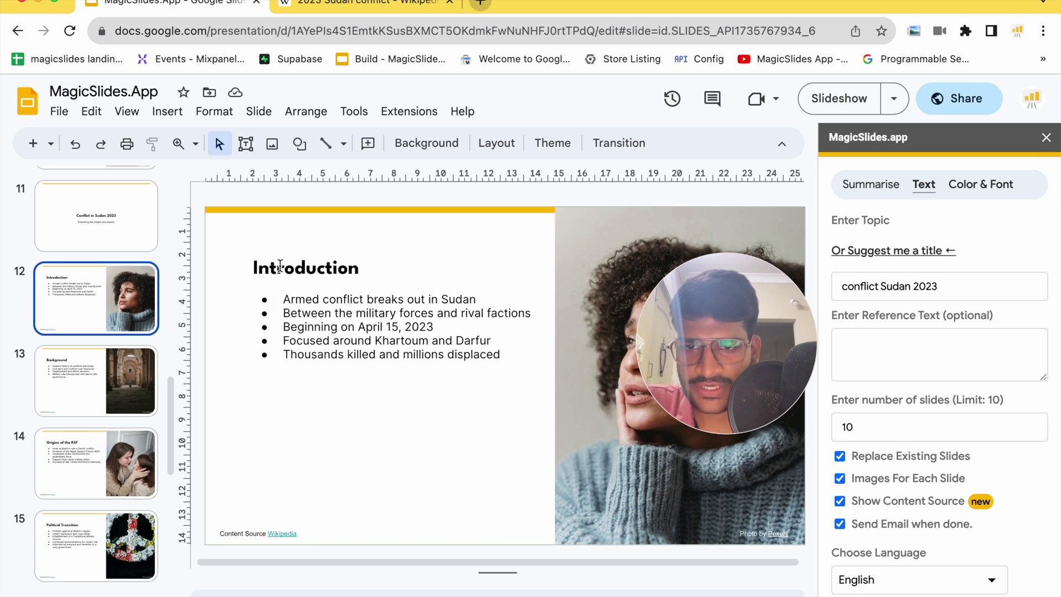
Review the Khartoum/Darfur and April 15, 2023 bullets, then select the Content Source box.
drag(283, 299, 416, 299)
key(Escape)
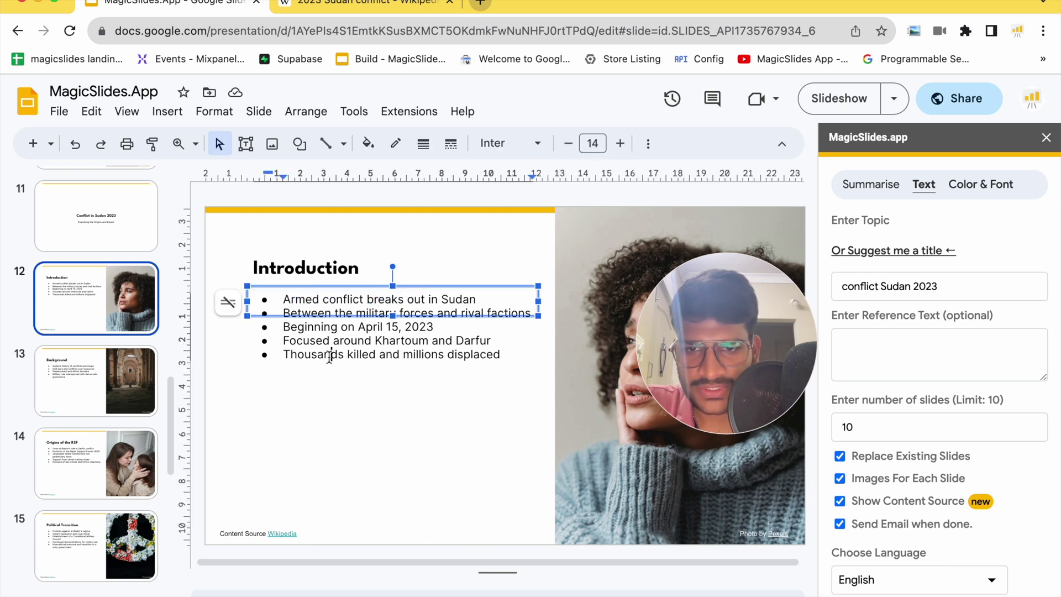
drag(283, 341, 419, 341)
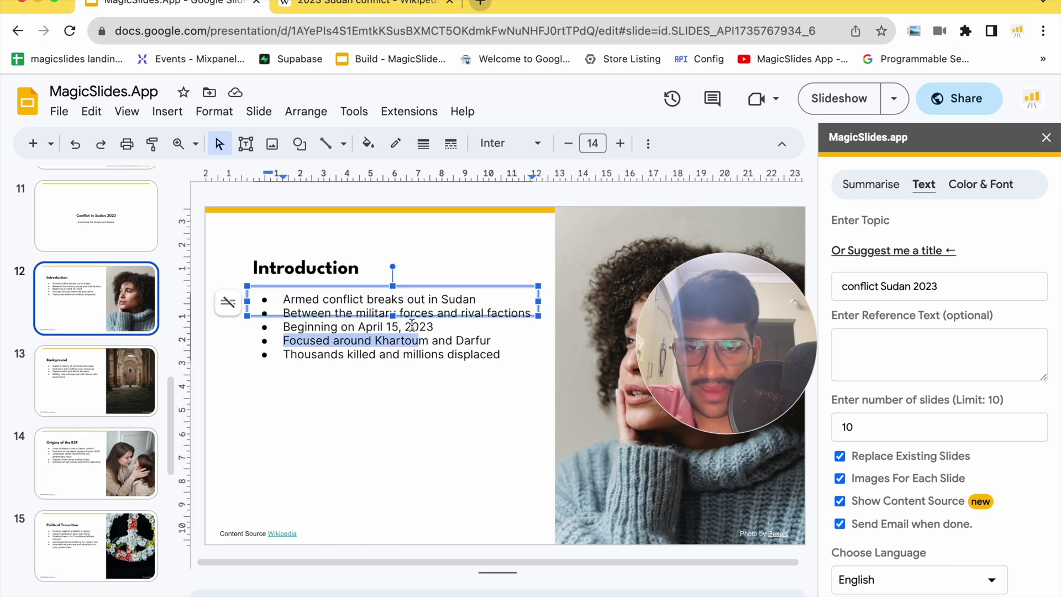
click(383, 327)
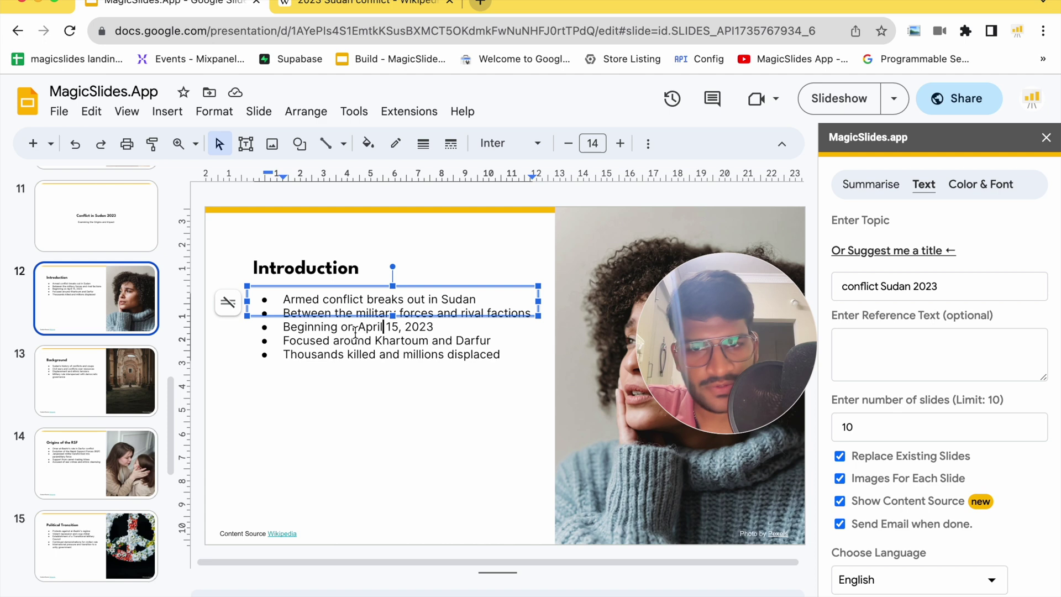
click(273, 533)
Open the cited 2023 Sudan conflict article and search it for 'April'.
click(321, 554)
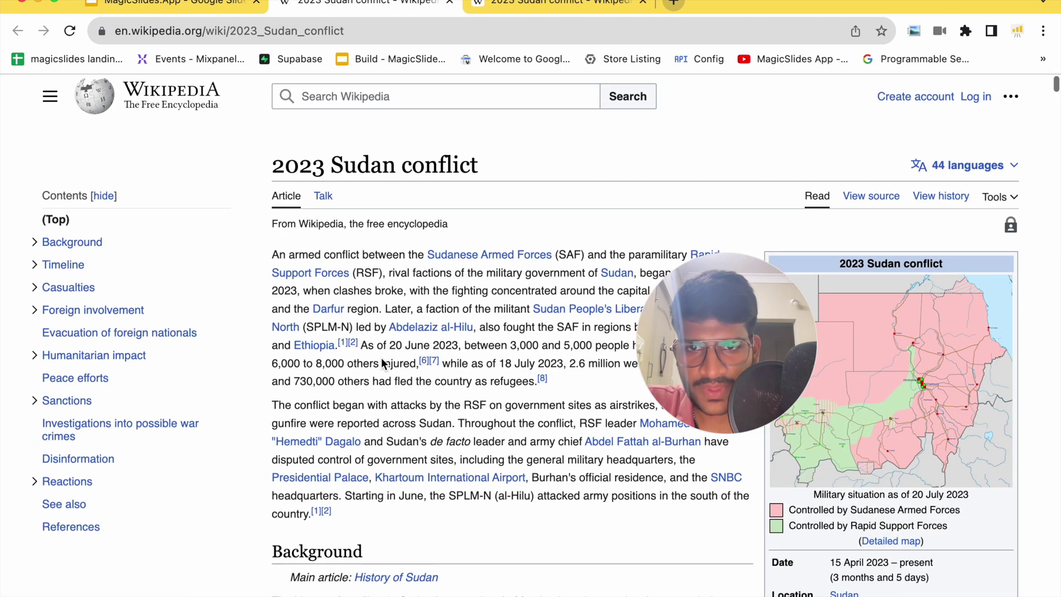
scroll(381, 357, down, 2)
key(ctrl+f)
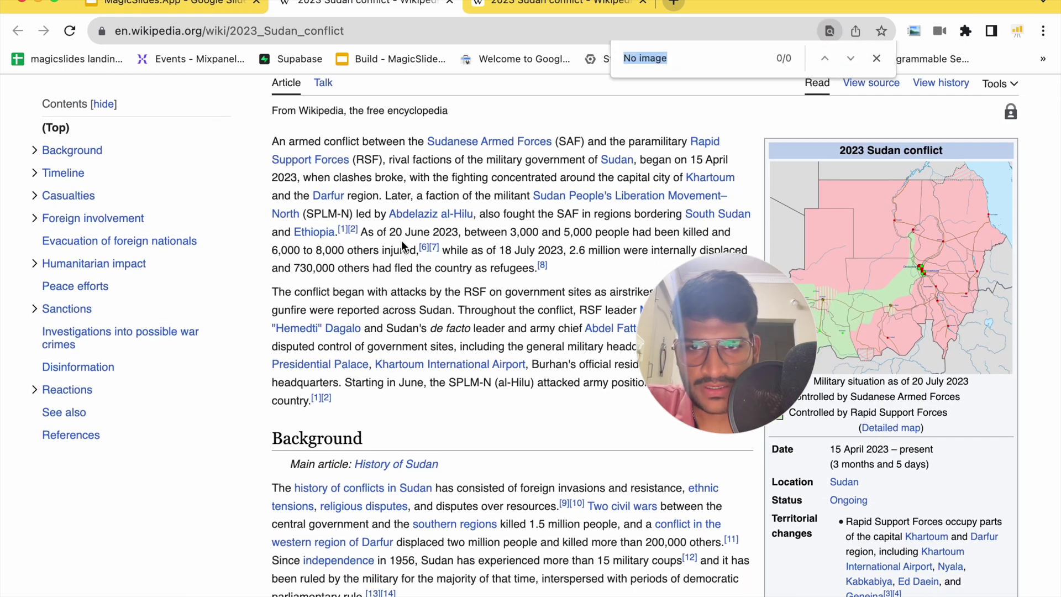
click(267, 9)
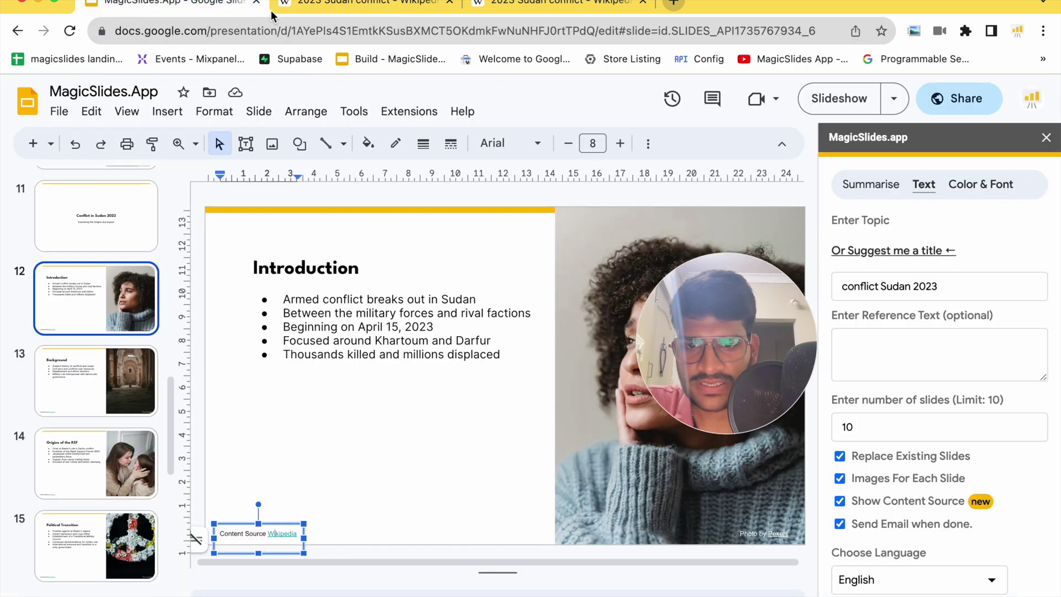
click(310, 11)
text(April)
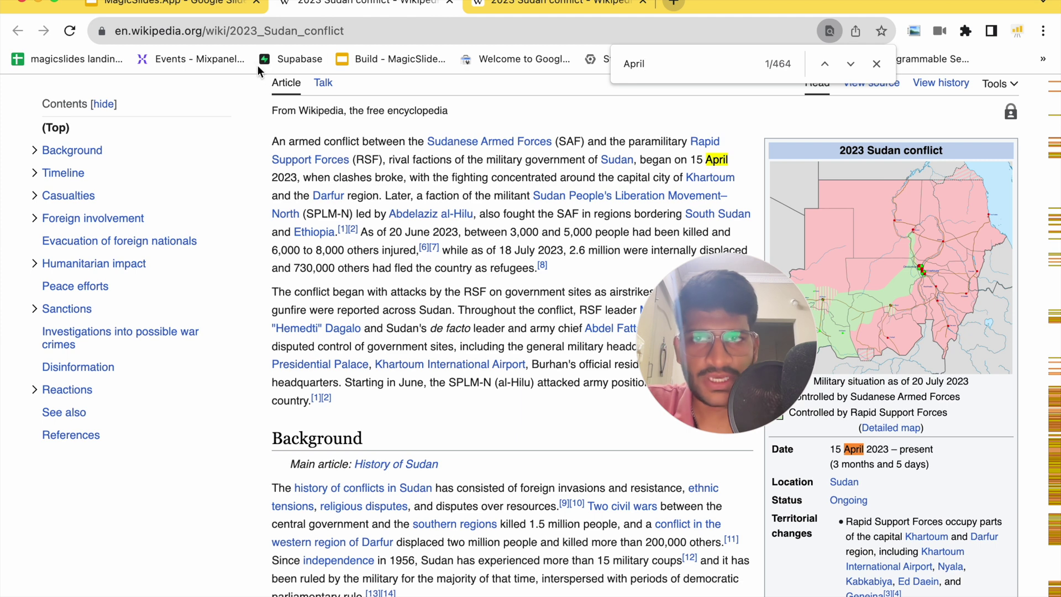
click(232, 5)
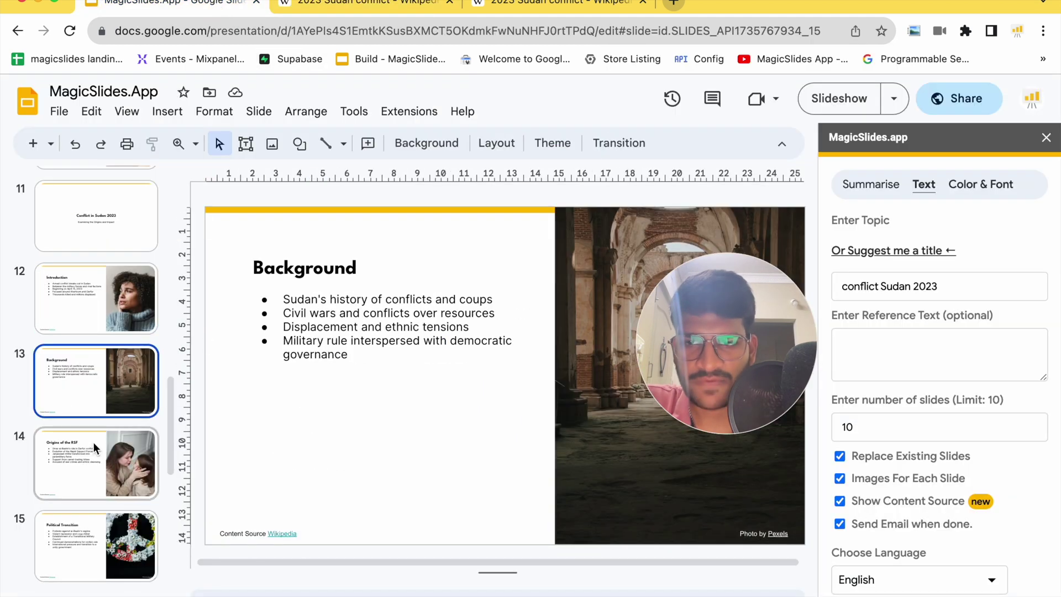
Page through the Origins of the RSF, Political Transition and Origins of the SPLM-N slides.
scroll(94, 442, down, 2)
click(99, 399)
click(110, 437)
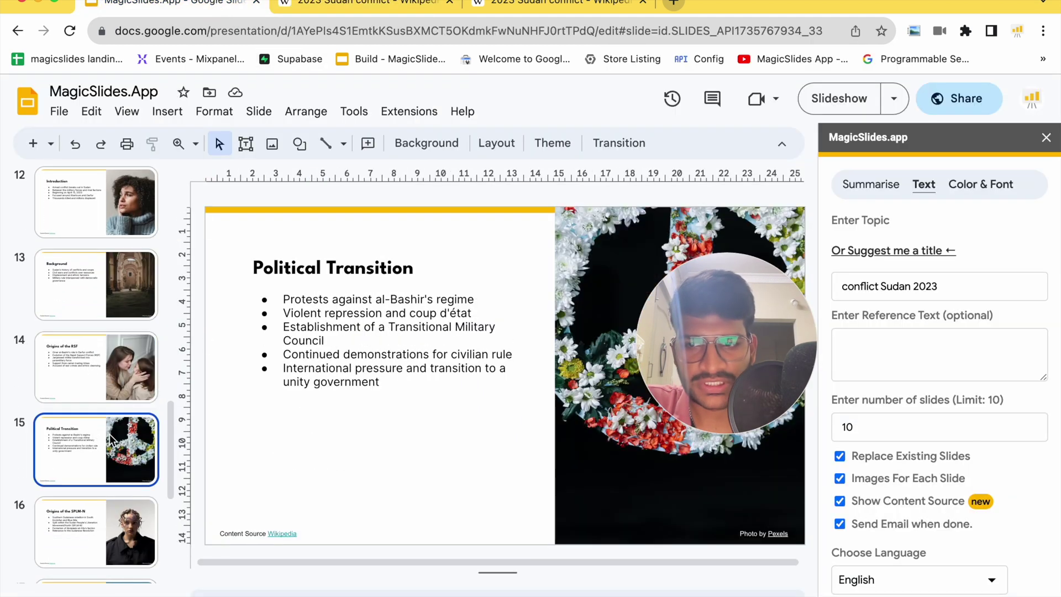
scroll(110, 444, down, 1)
scroll(110, 444, down, 1)
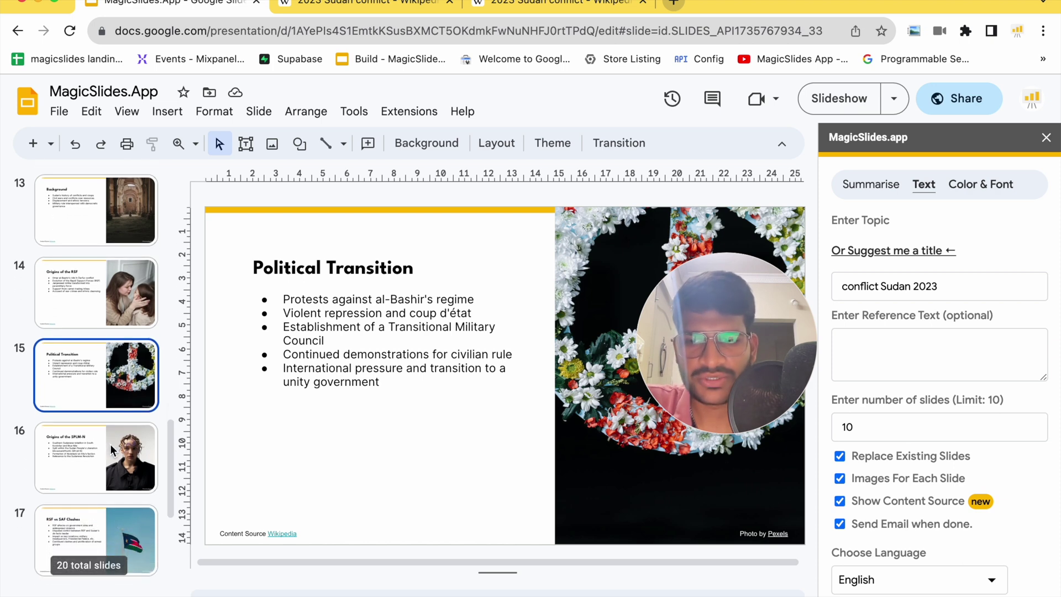
click(111, 444)
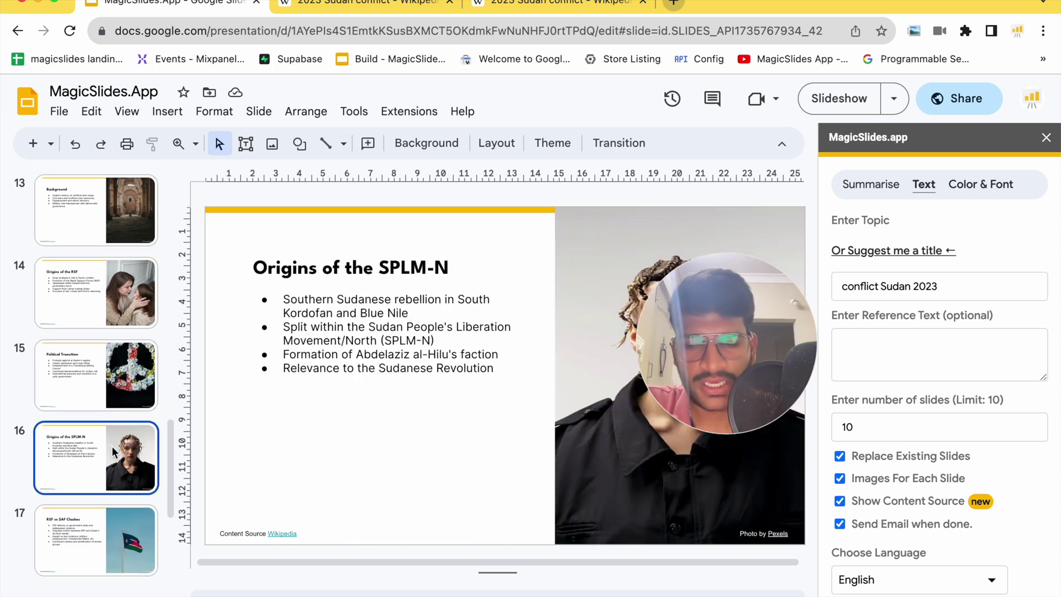
Open the RSF vs SAF Clashes slide and check its 2023 Sudan conflict Wikipedia source link.
scroll(112, 446, down, 1)
click(130, 463)
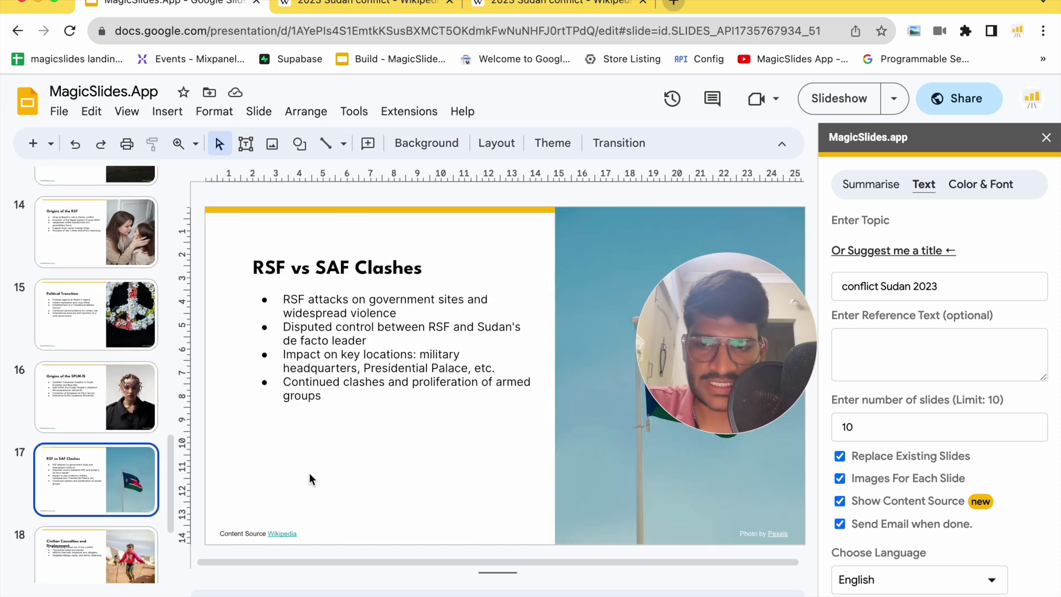
click(286, 534)
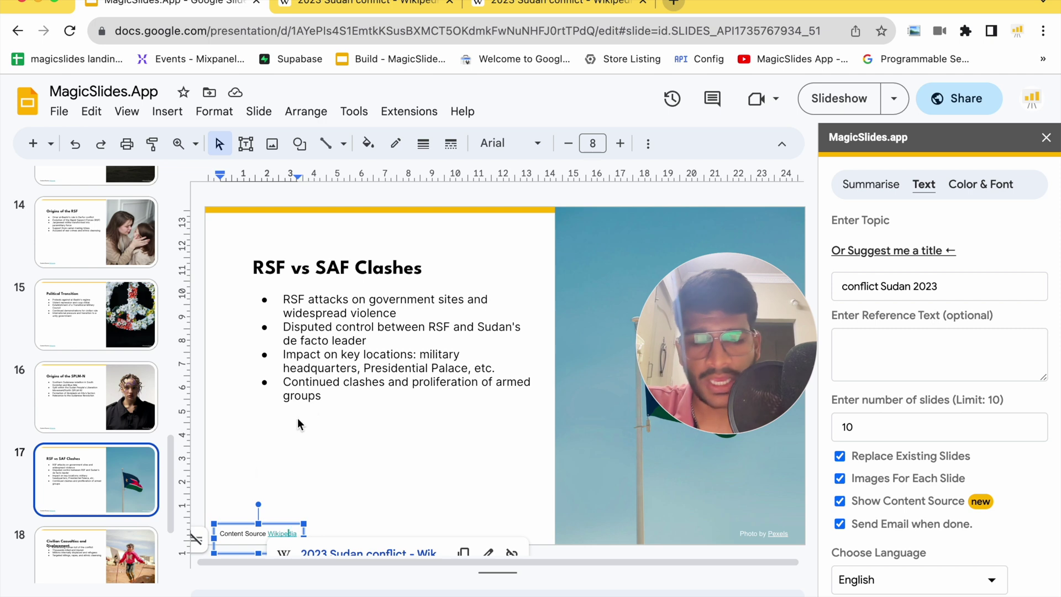
scroll(79, 462, down, 3)
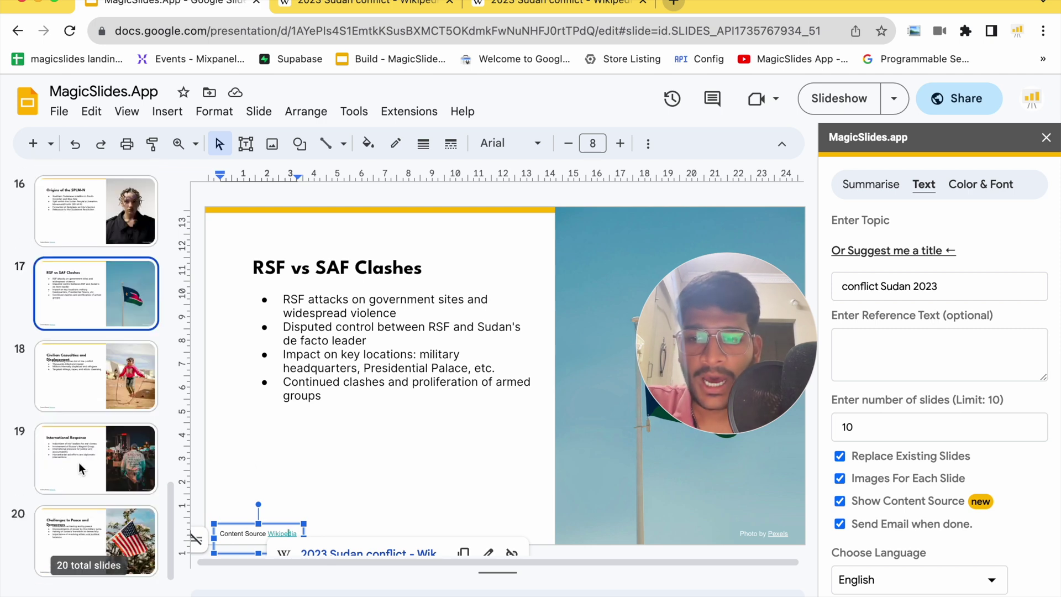